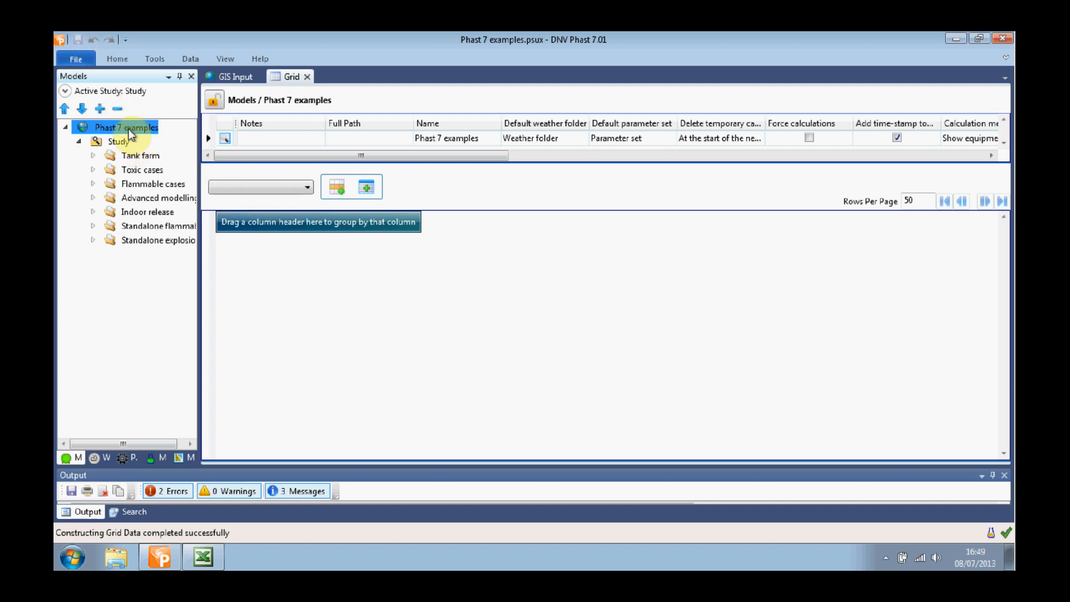
Save a copy of the workspace under the file name GridViewTutorial.
left_click(92, 66)
left_click(109, 208)
left_click(224, 294)
type("Gri")
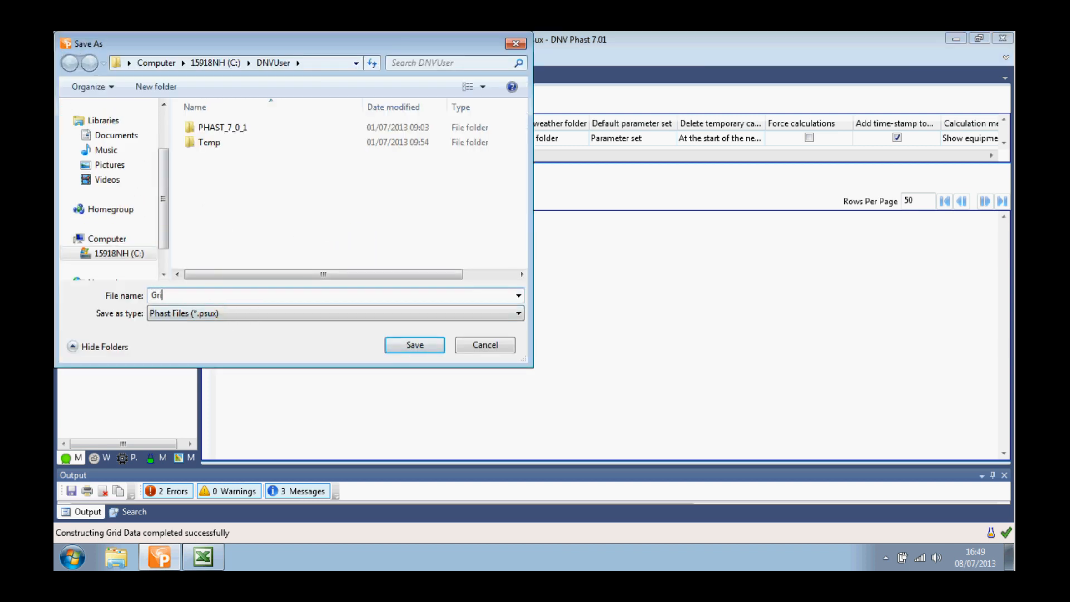
type("dViewTutorial")
left_click(418, 348)
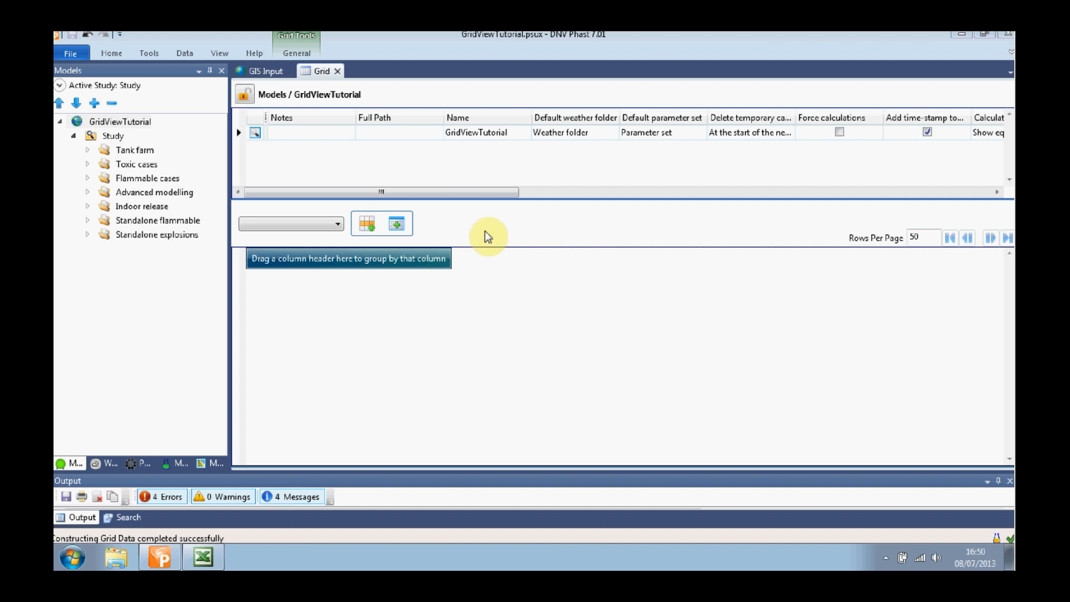
View the grid data of the Study and its Tank farm folder, and check which model types can be listed.
left_click(113, 137)
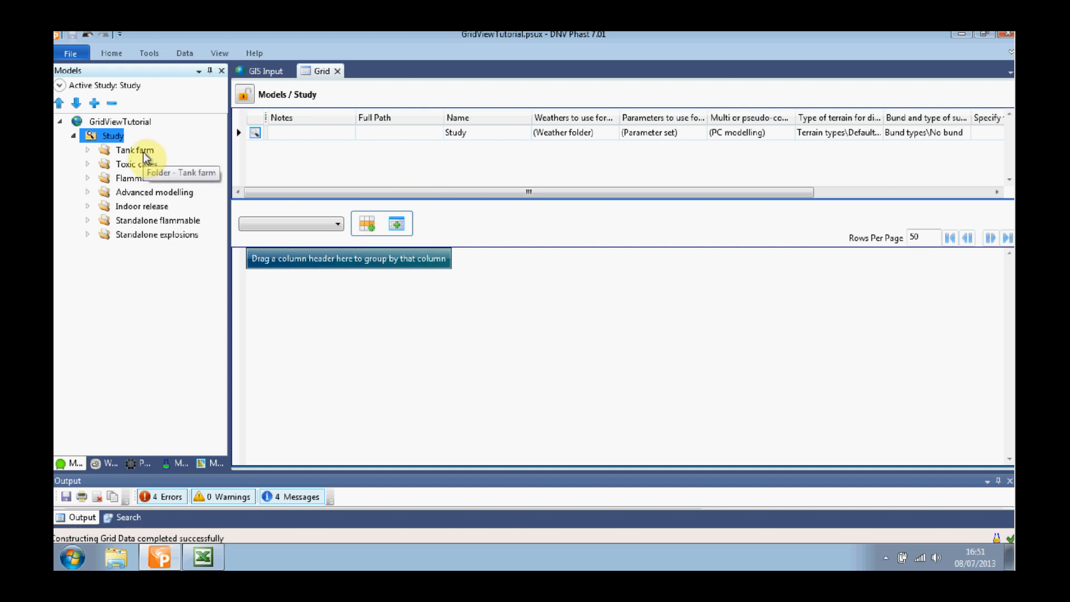
left_click(146, 157)
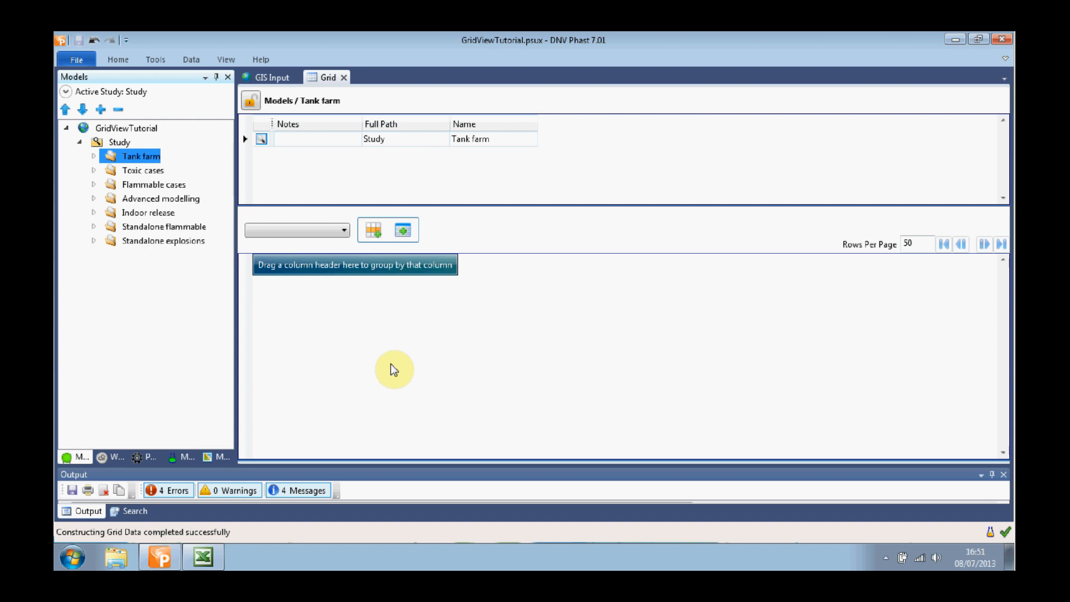
left_click(344, 232)
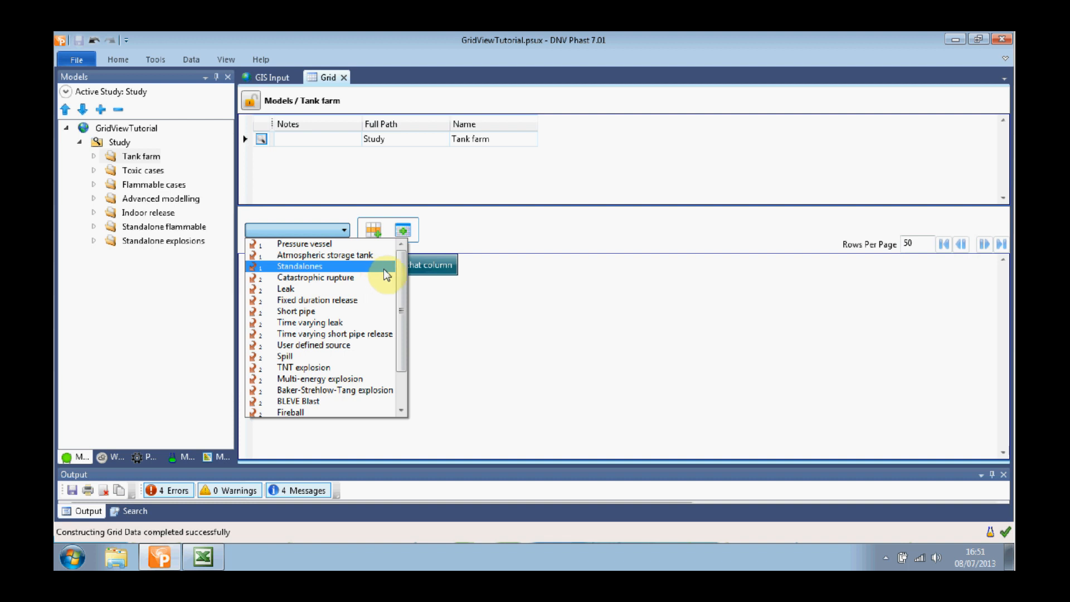
left_click(492, 322)
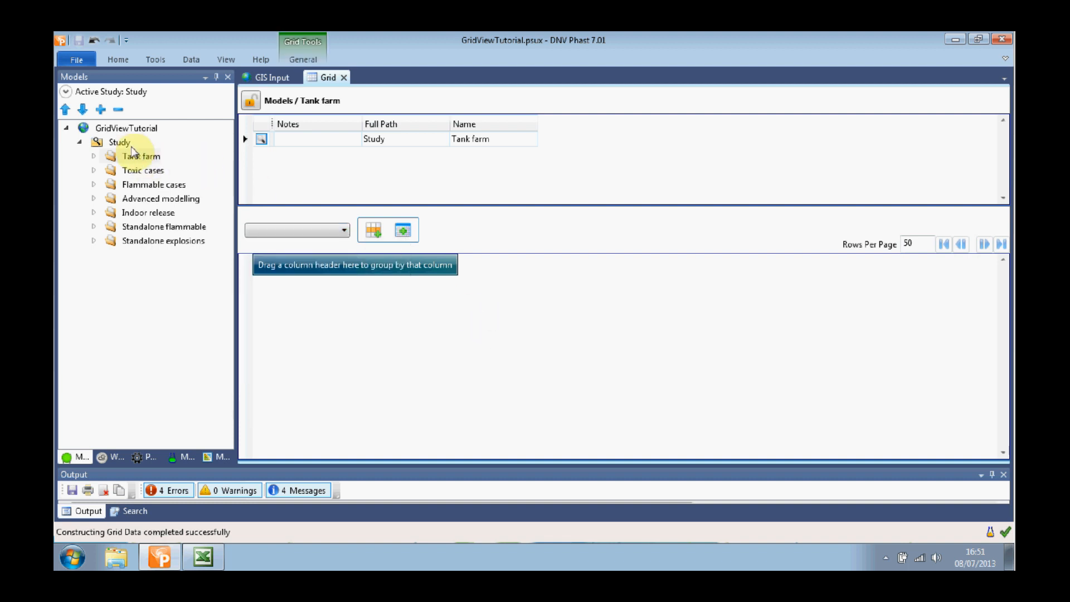
List all pressure vessels of the whole Study in the lower grid.
left_click(120, 142)
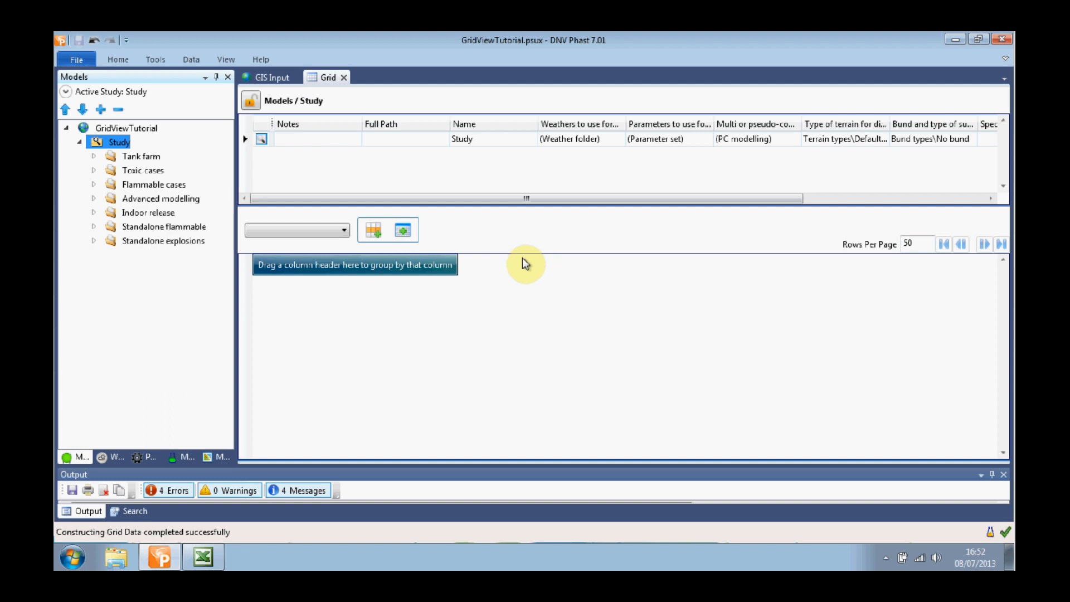
left_click(345, 231)
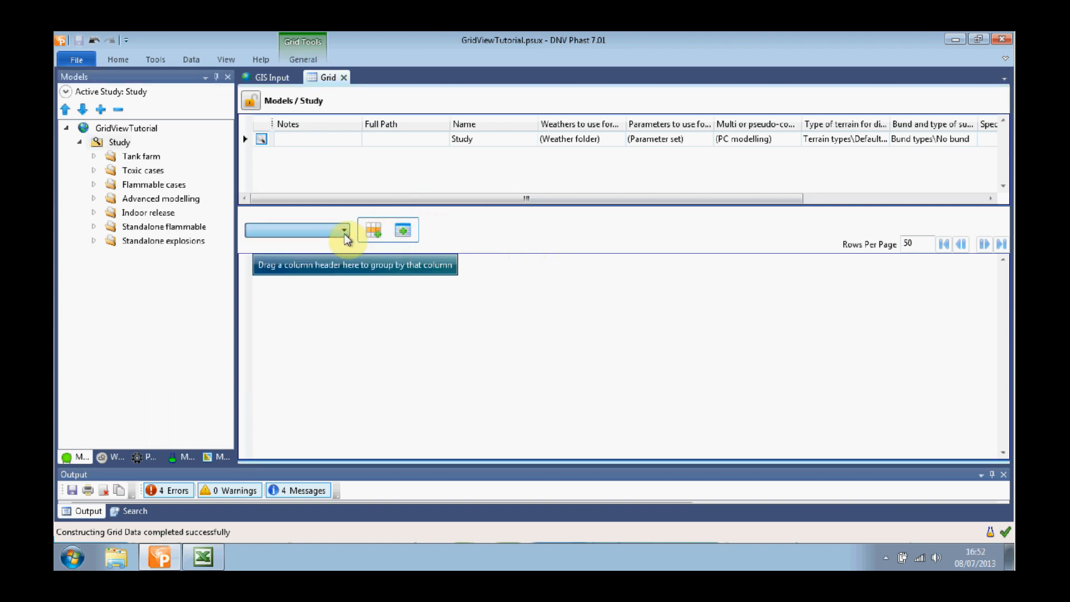
left_click(345, 246)
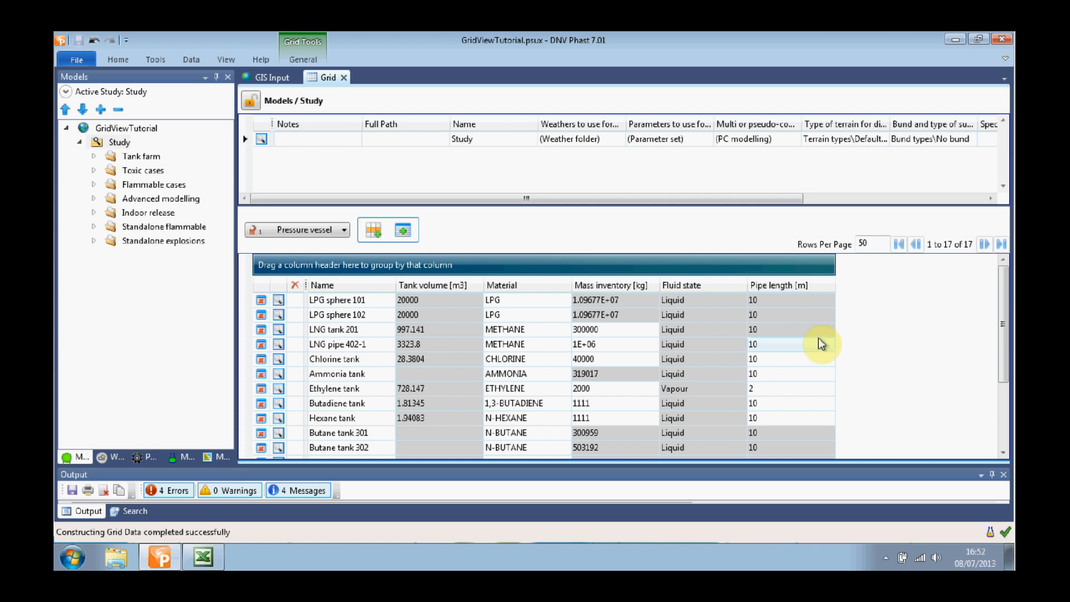
Restrict the grid to the Tank farm's pressure vessels, and sort them by name and then by mass inventory.
left_click(146, 155)
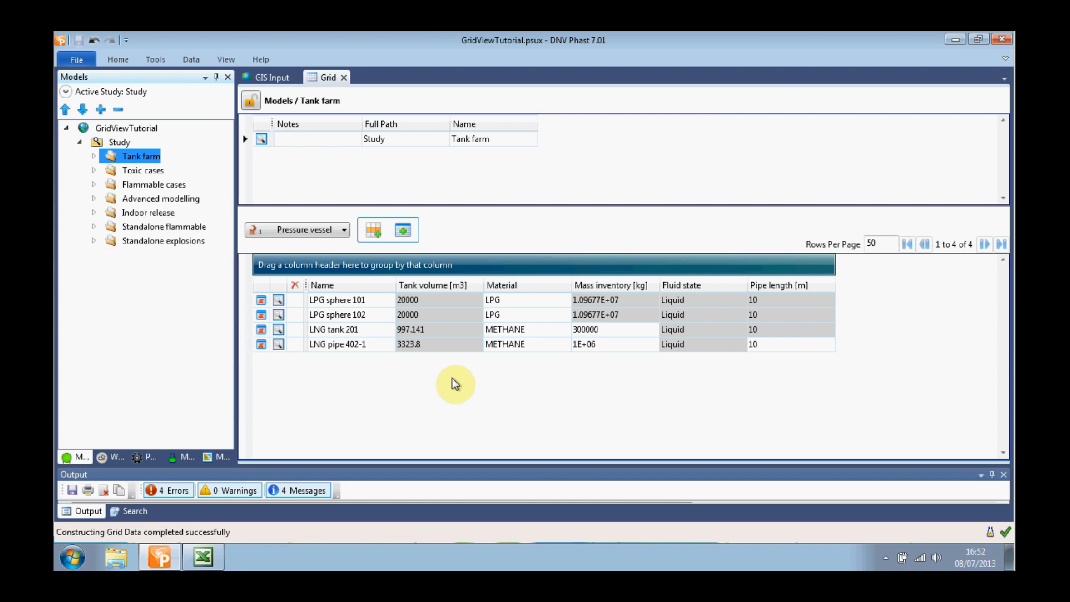
left_click(345, 231)
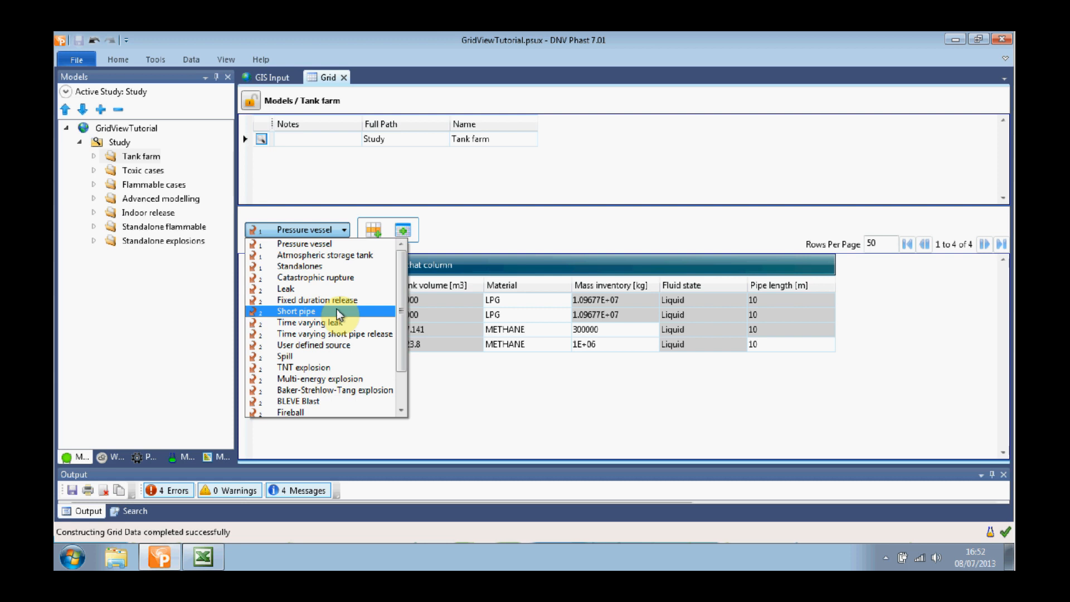
left_click(656, 399)
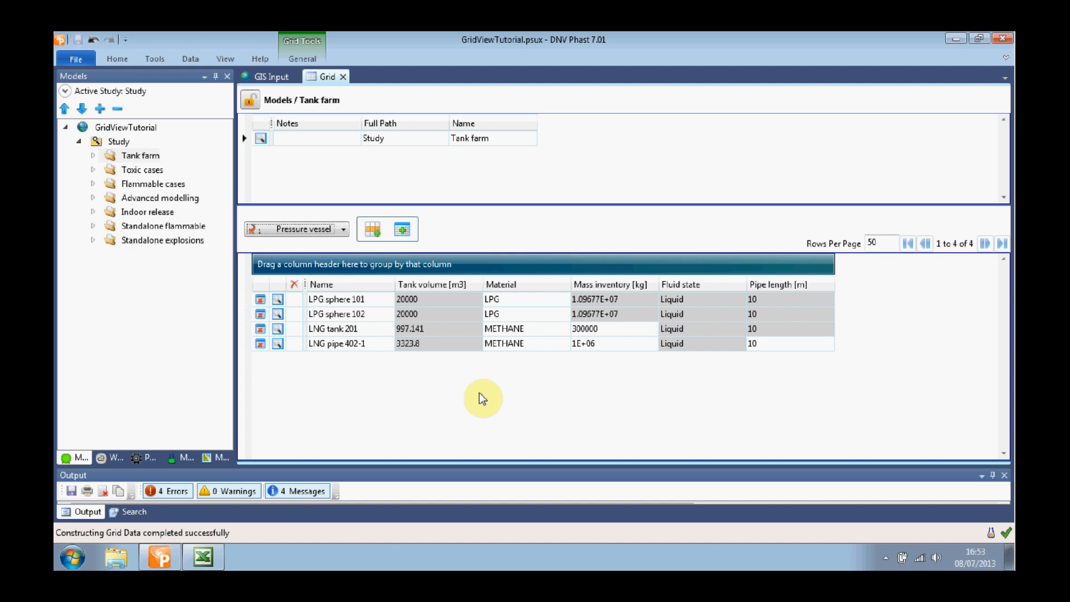
double_click(353, 282)
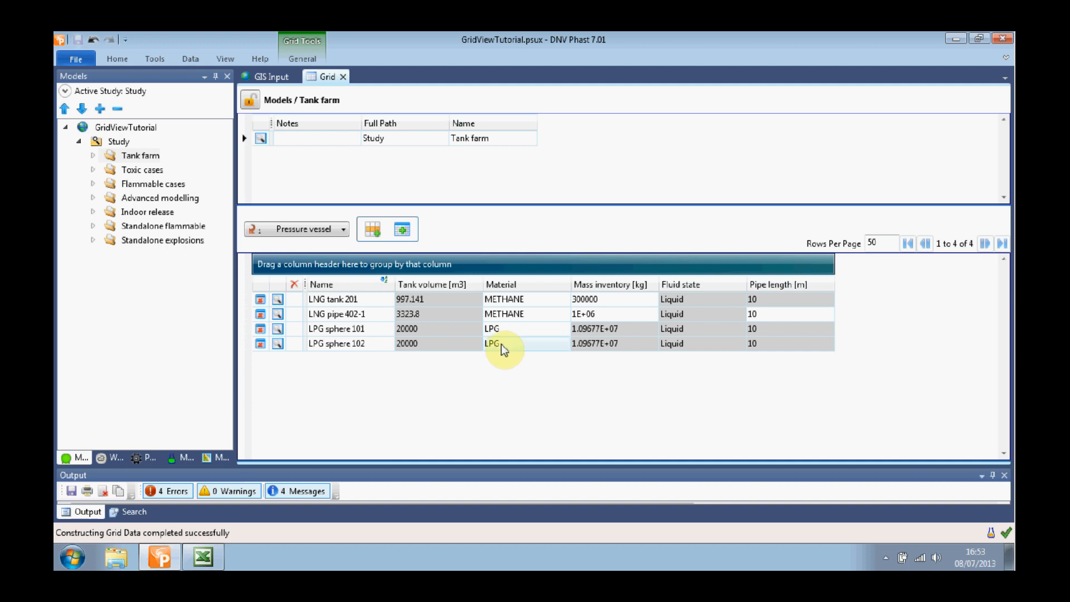
left_click(619, 286)
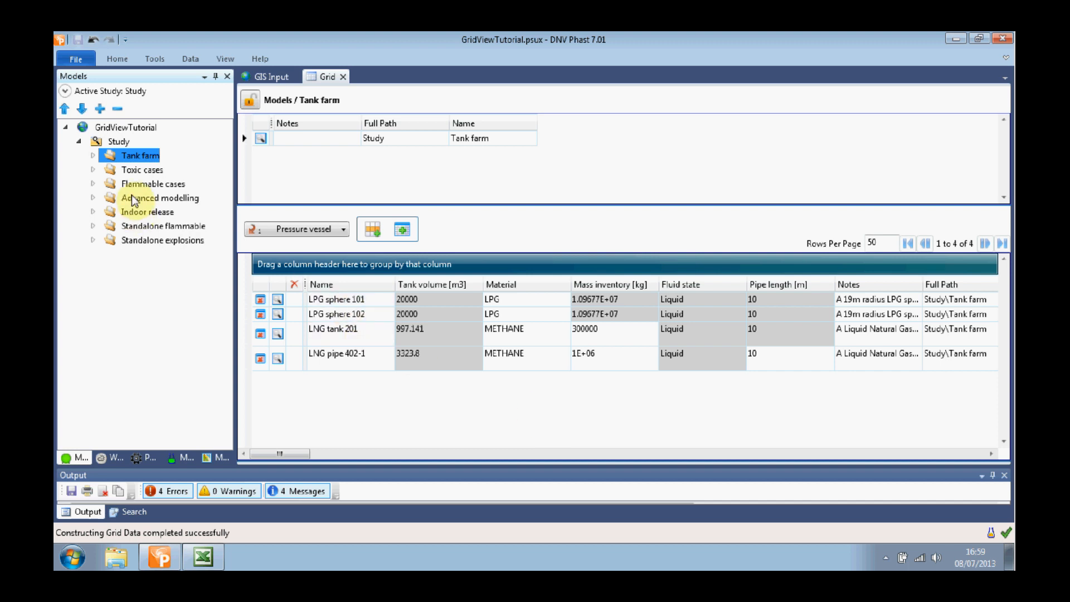
Return the grid to the Study level and list every pressure vessel it contains.
left_click(118, 142)
left_click(334, 230)
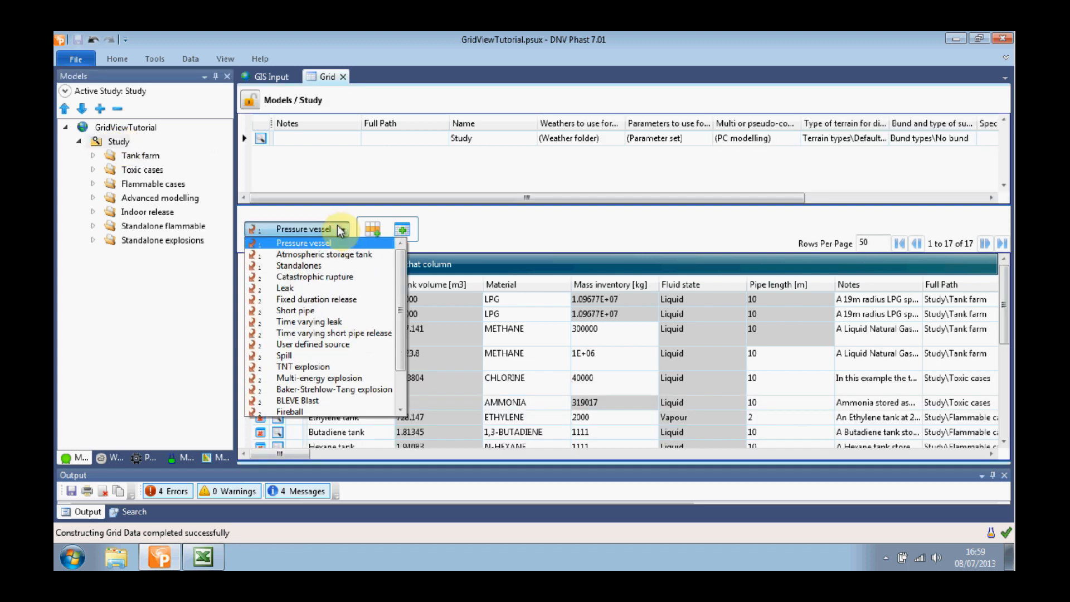
left_click(335, 244)
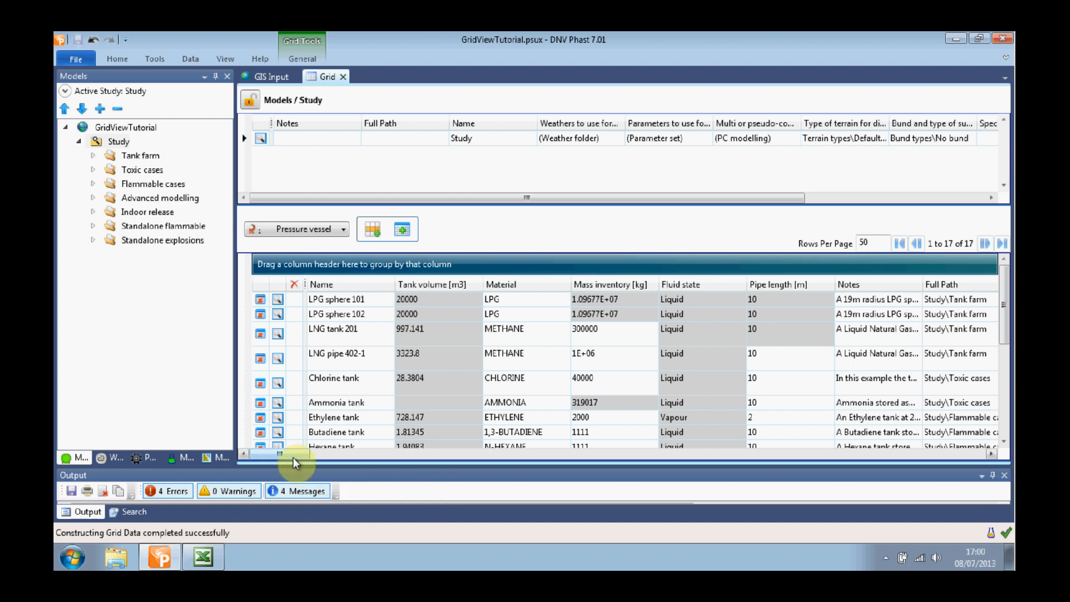
Group the Study's pressure vessels by Phase to be released, with Fluid state as the second grouping level.
left_click_drag(293, 457, 363, 456)
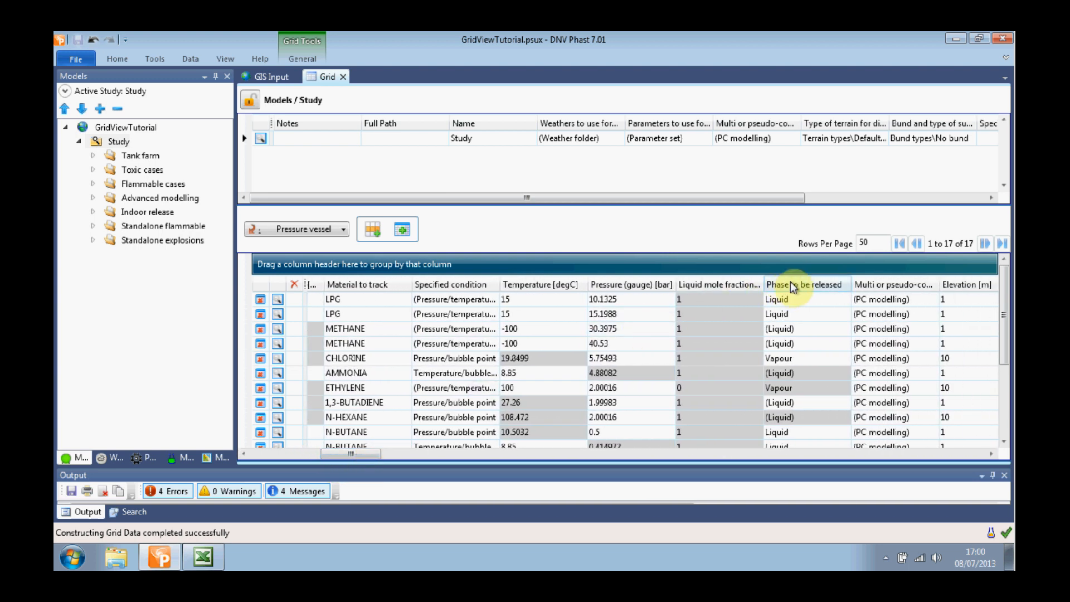
left_click_drag(805, 285, 457, 269)
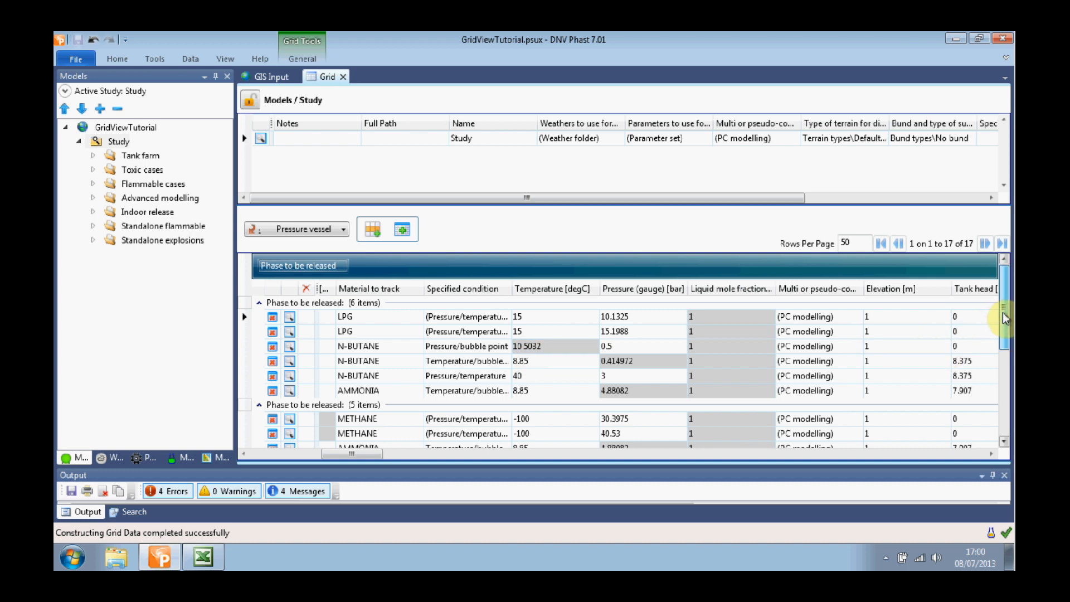
left_click_drag(1003, 317, 1008, 399)
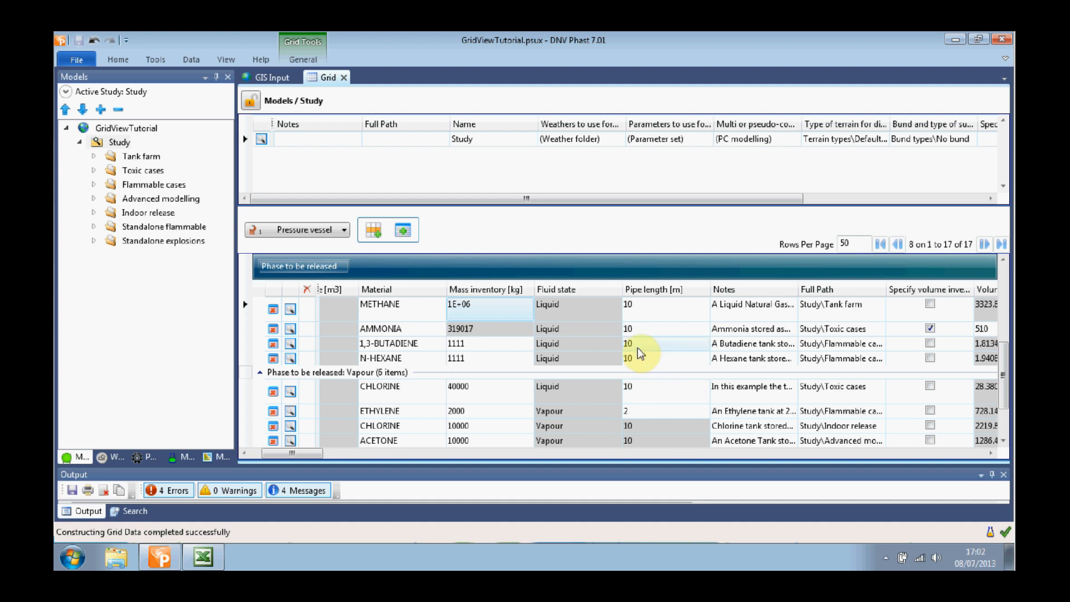
left_click(593, 287)
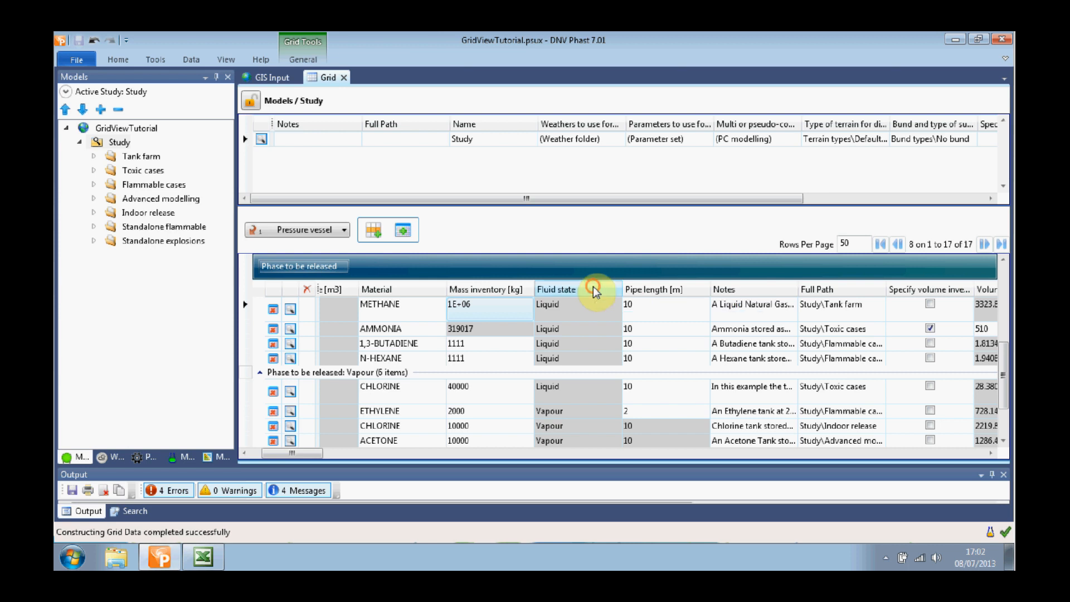
left_click_drag(593, 286, 571, 263)
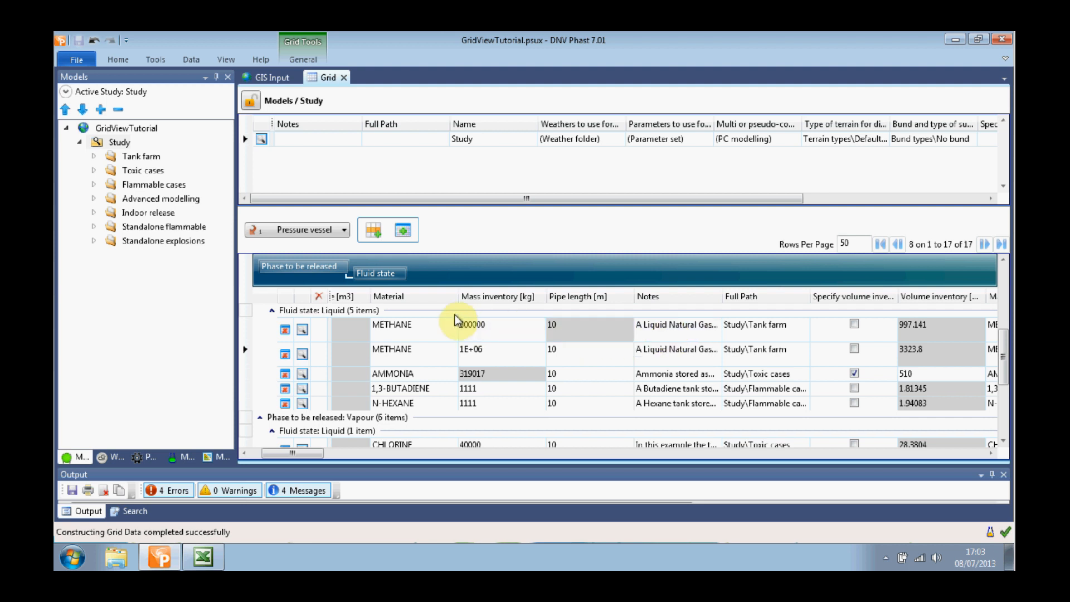
Remove the Fluid state and Phase to be released groupings from the pressure vessel grid.
left_click_drag(390, 274, 462, 347)
left_click_drag(327, 268, 420, 346)
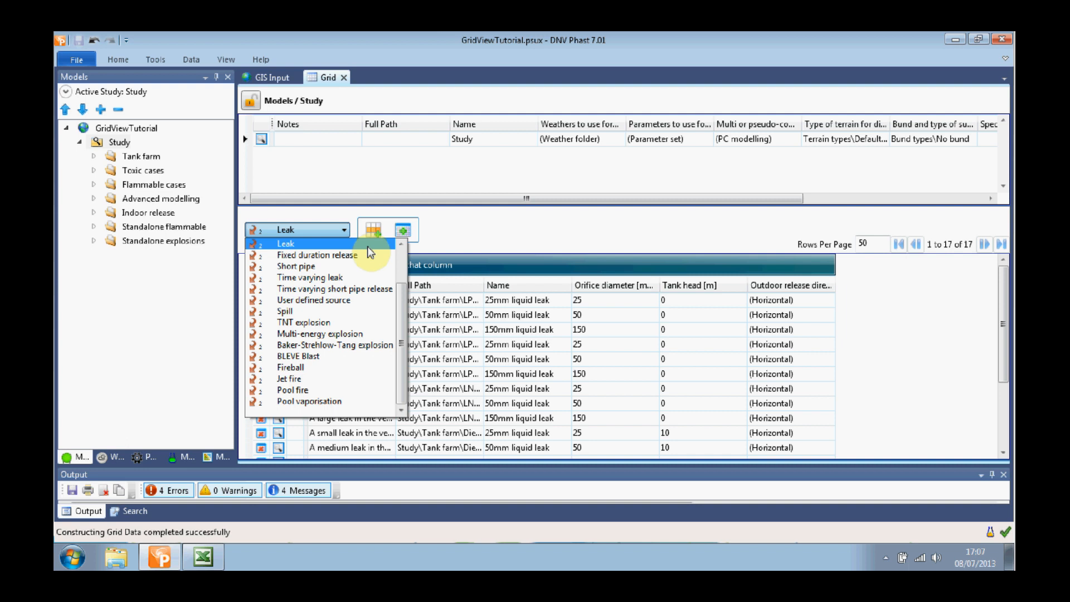
List the Study's Leak scenarios, and in their column layout move Orifice diameter [mm] up one place and back down.
left_click(332, 244)
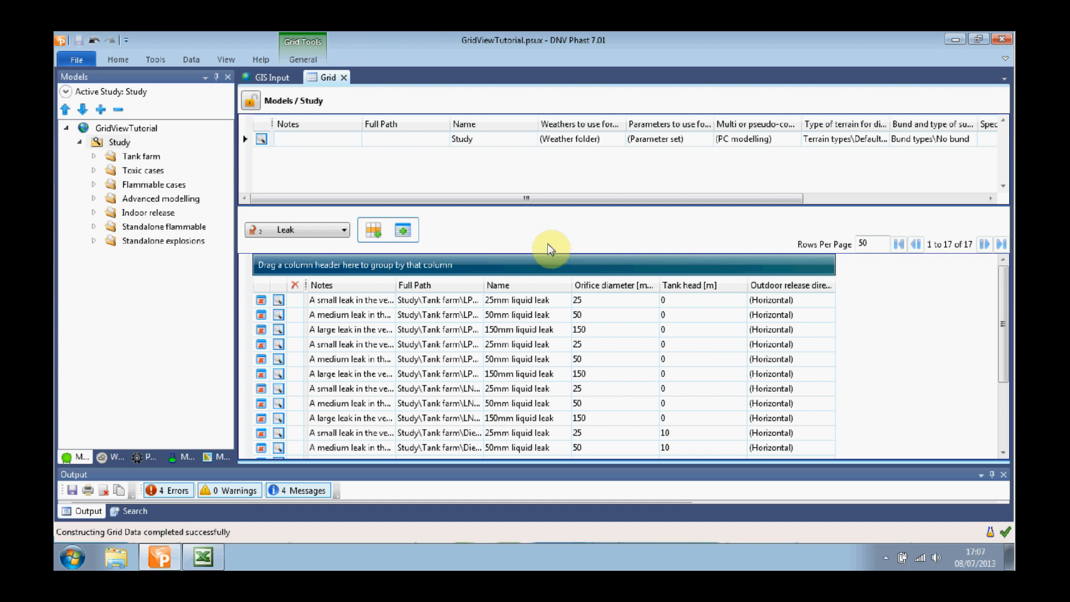
right_click(464, 286)
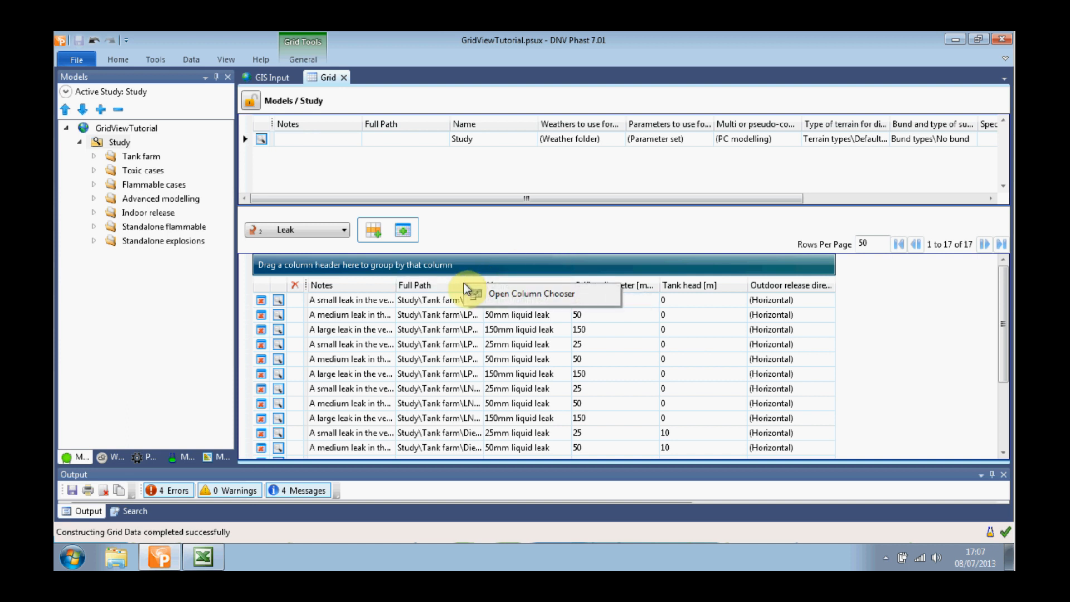
left_click(508, 296)
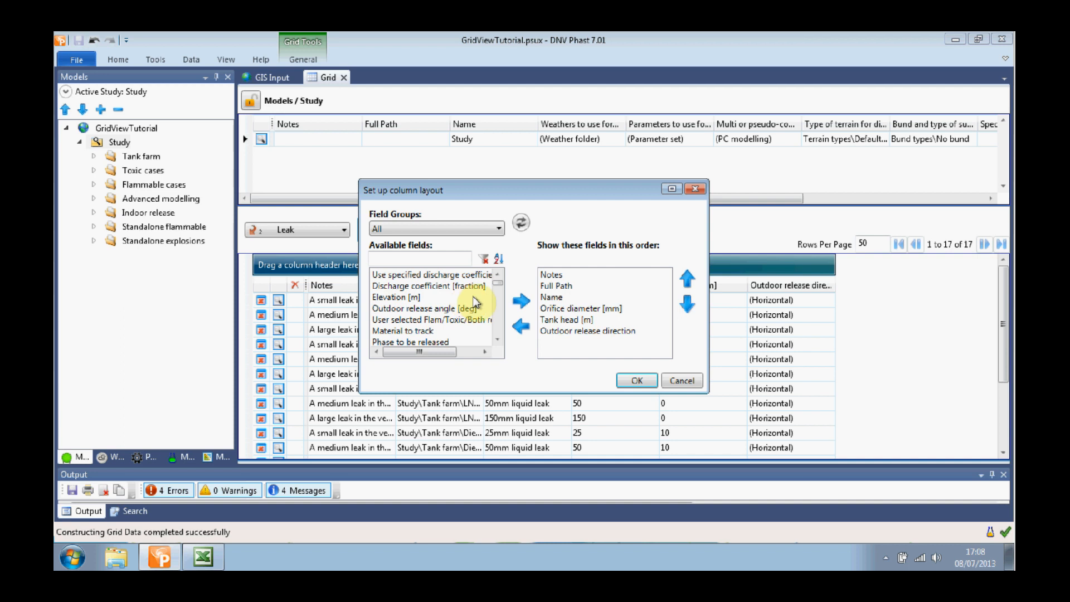
left_click(611, 307)
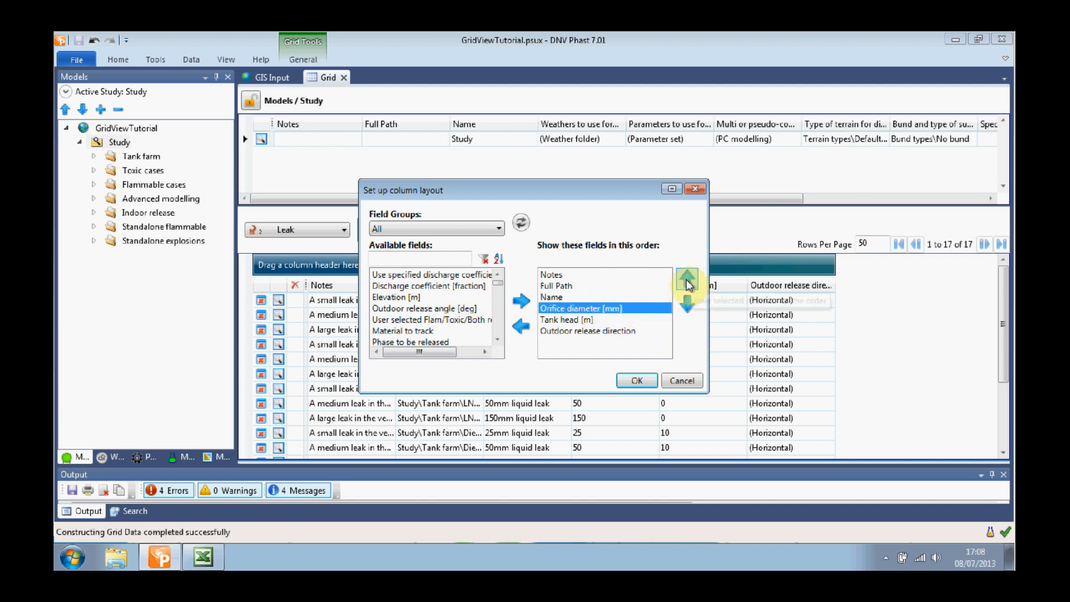
left_click(687, 277)
left_click(689, 304)
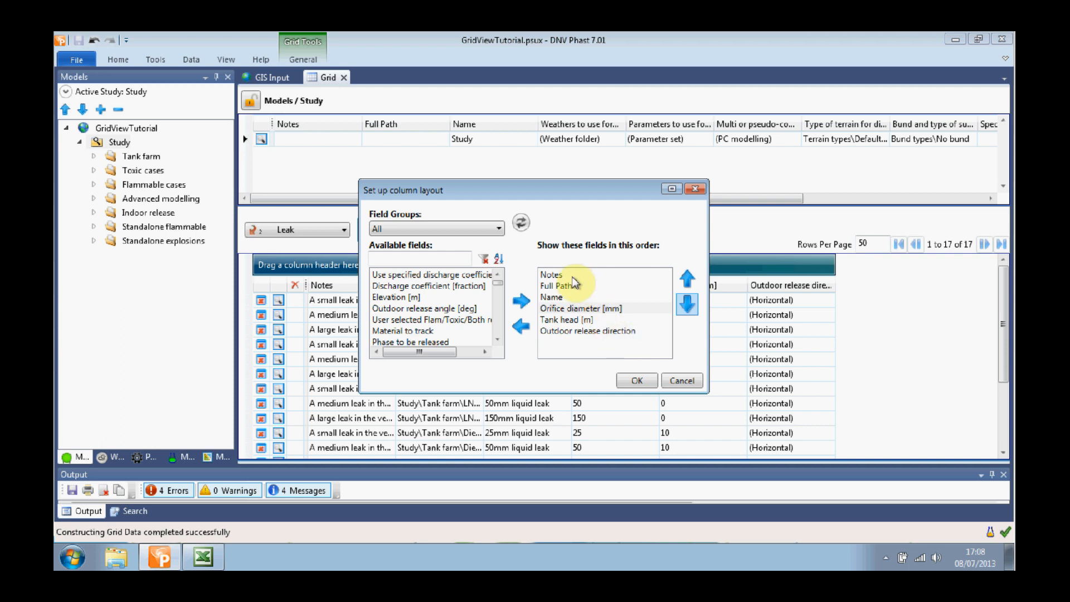
left_click(639, 381)
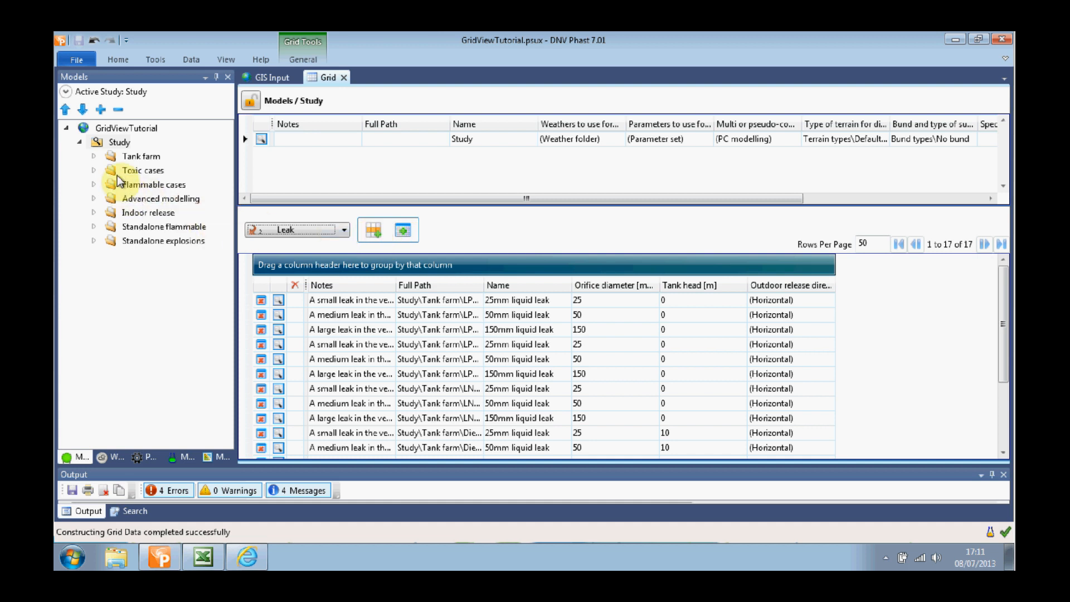
Add a new Time varying leak scenario to Diesel tank 202 in the Tank farm folder.
left_click(93, 156)
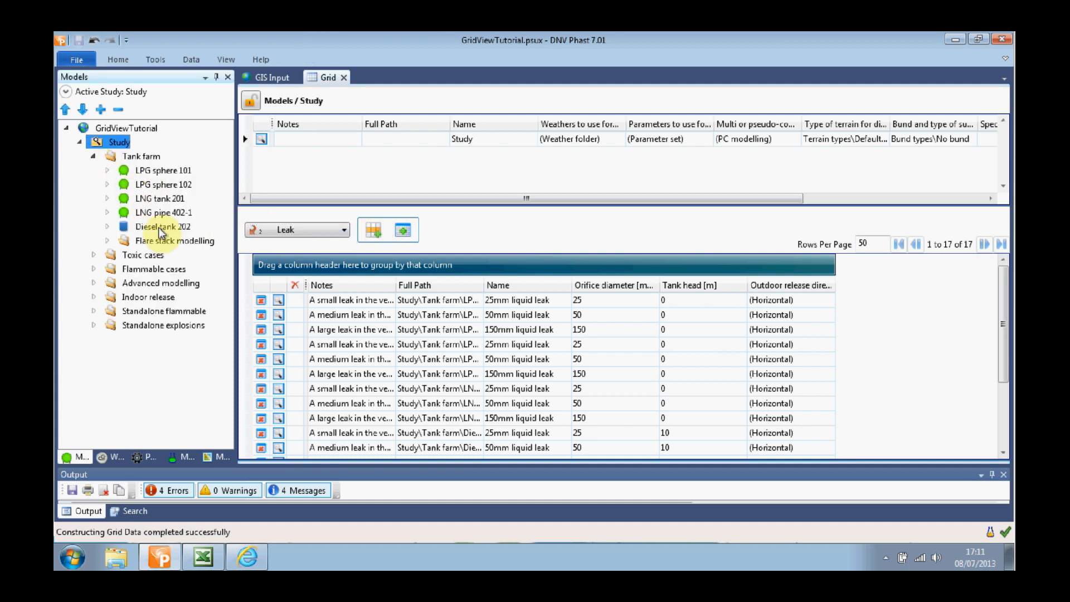
left_click(129, 230)
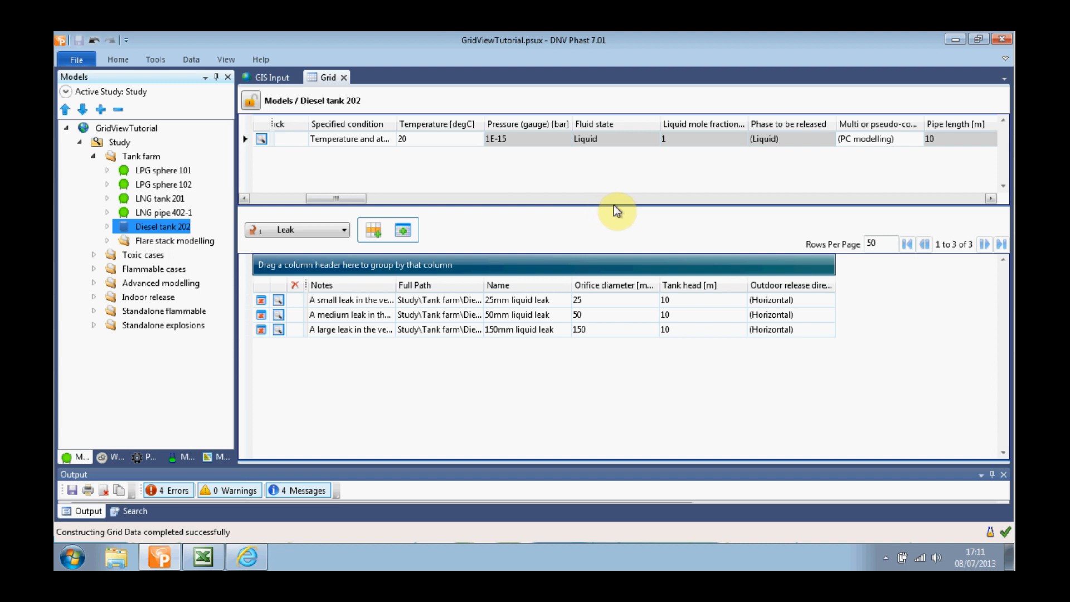
left_click(344, 229)
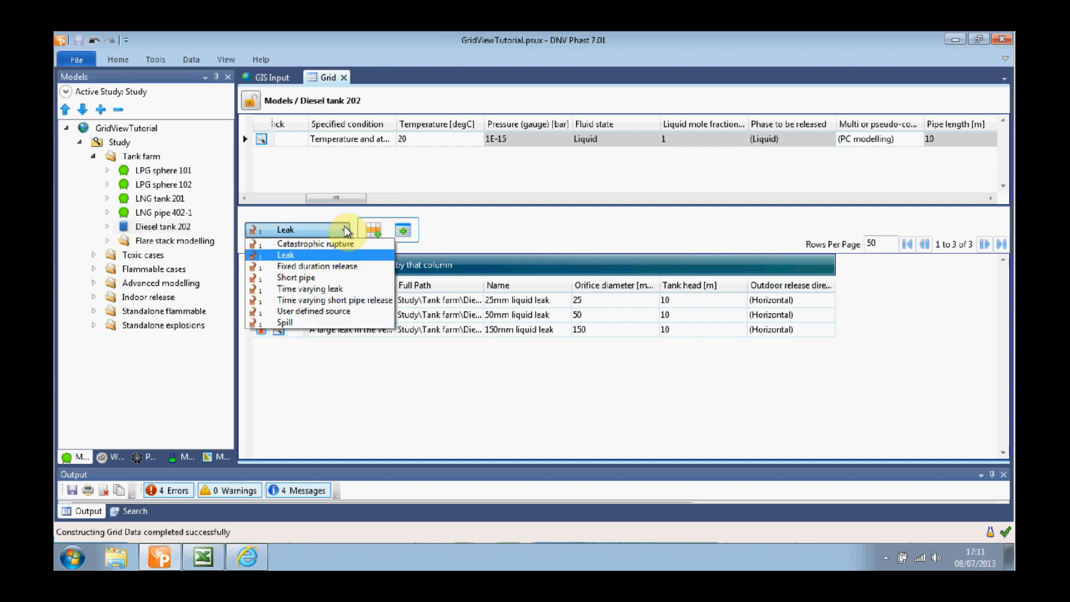
left_click(332, 291)
left_click(412, 231)
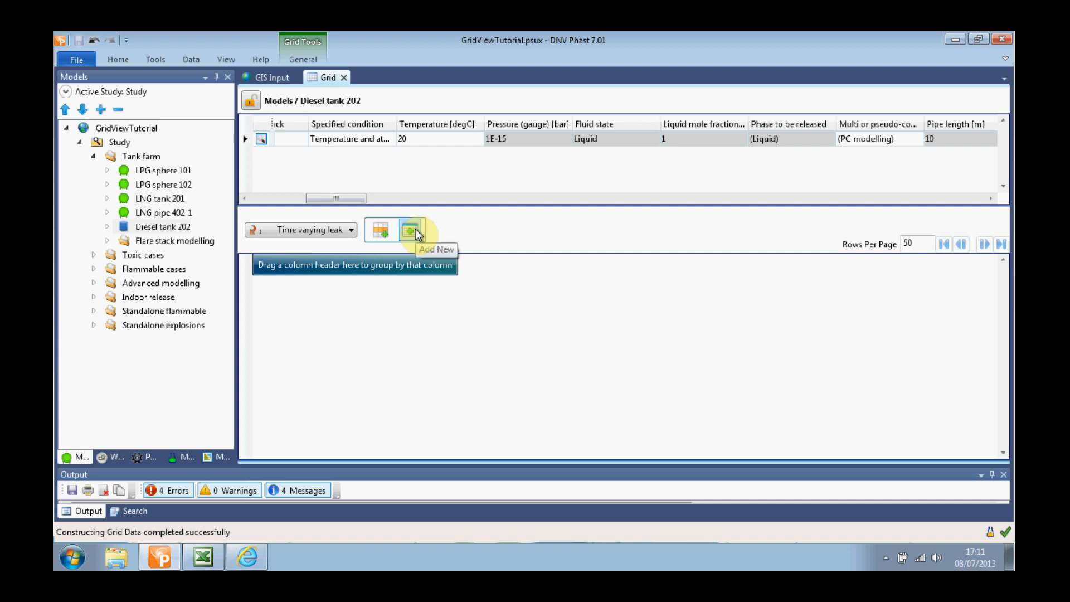
left_click(412, 235)
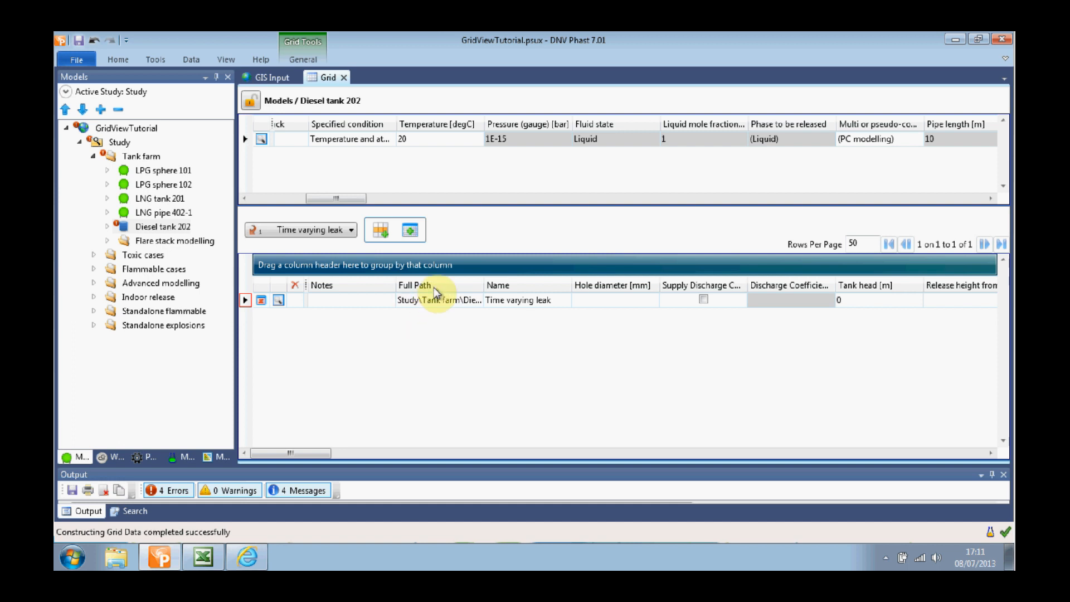
Open the column layout of Diesel tank 202's Time varying leak grid and hide every field from Notes to Maximum exposure duration [s].
right_click(460, 288)
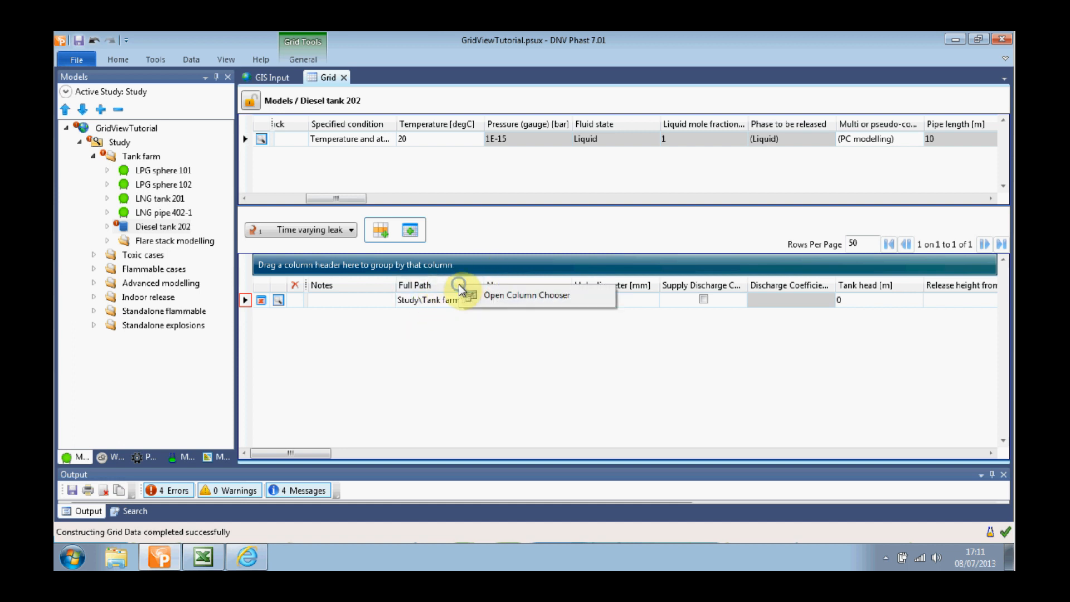
left_click(529, 304)
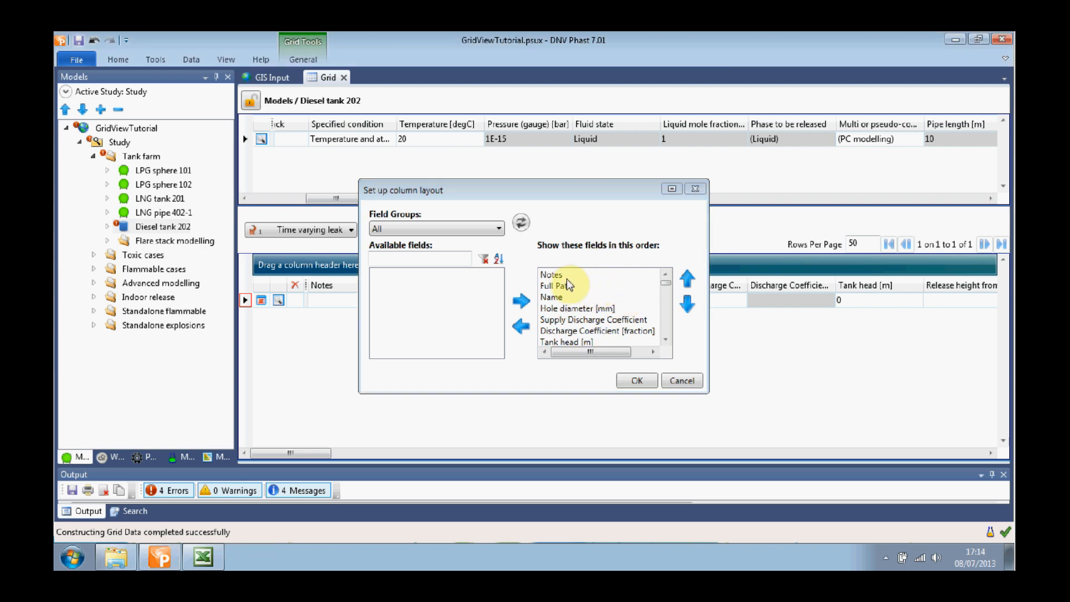
left_click(559, 275)
left_click_drag(668, 288, 667, 336)
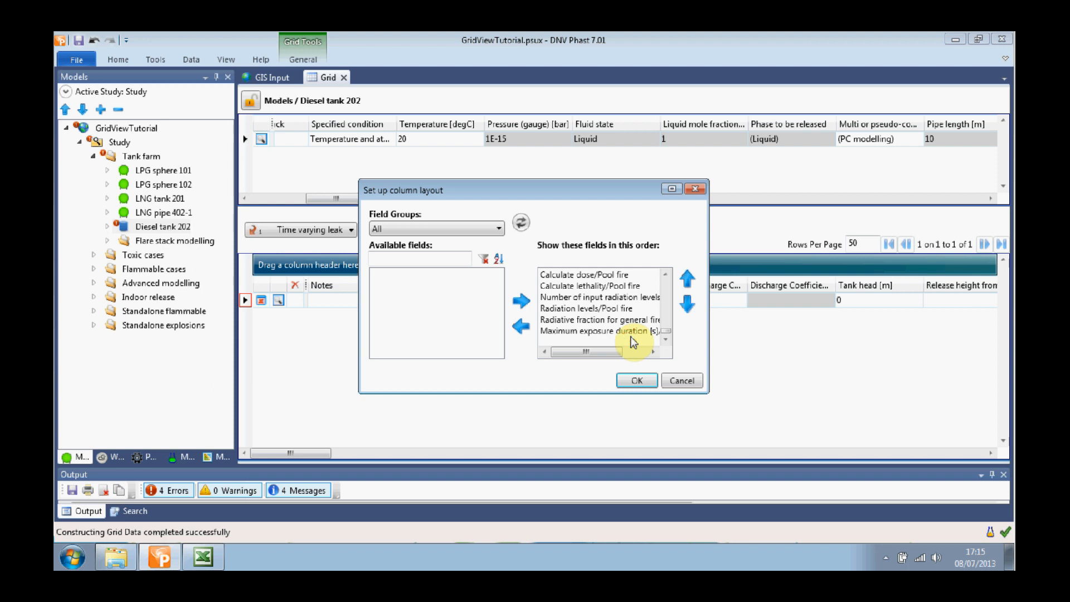
left_click(627, 332, "shift")
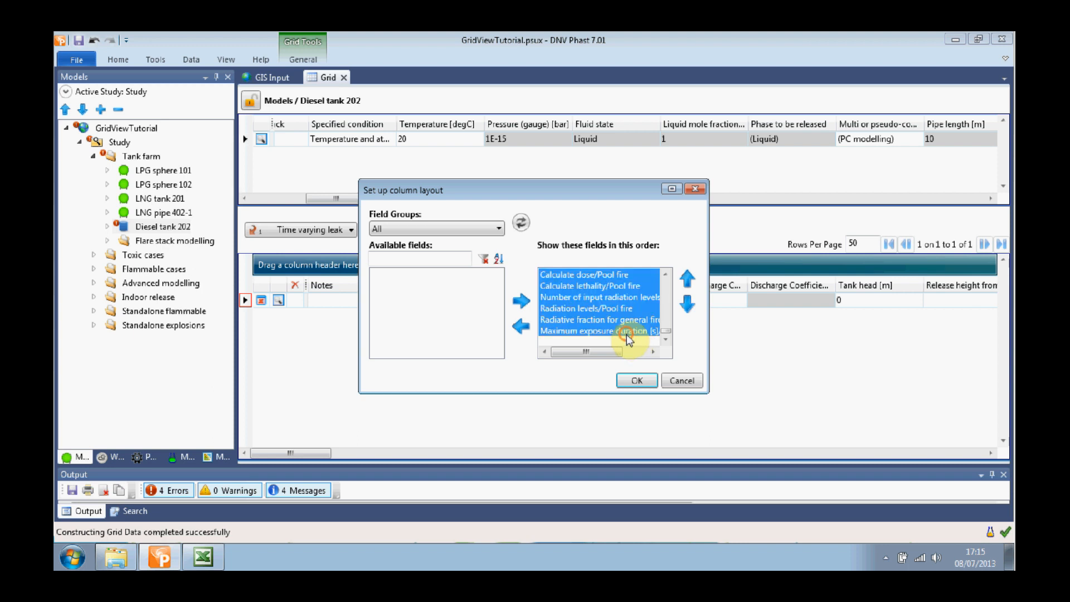
left_click(528, 326)
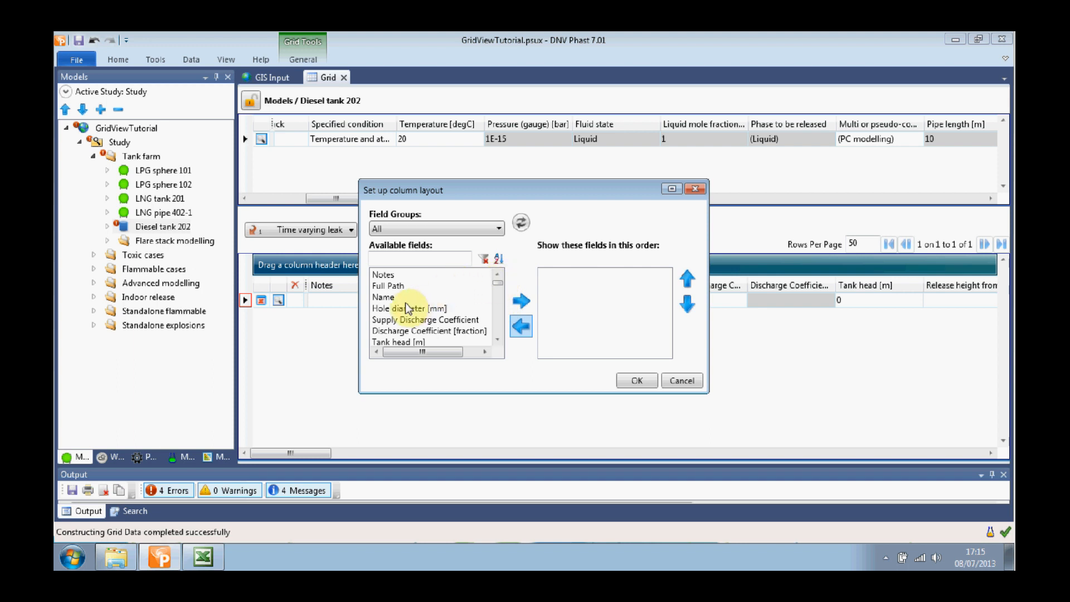
Show only Name, Hole diameter [mm] and Release height from vessel bottom in the Time varying leak grid and apply the layout.
left_click(390, 297)
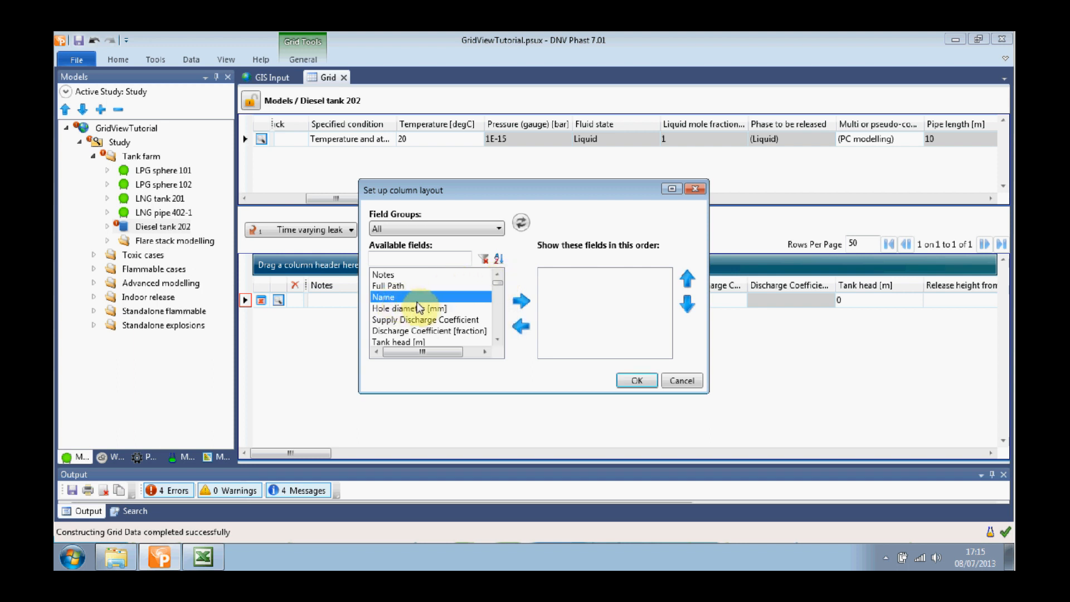
left_click(433, 310, "ctrl")
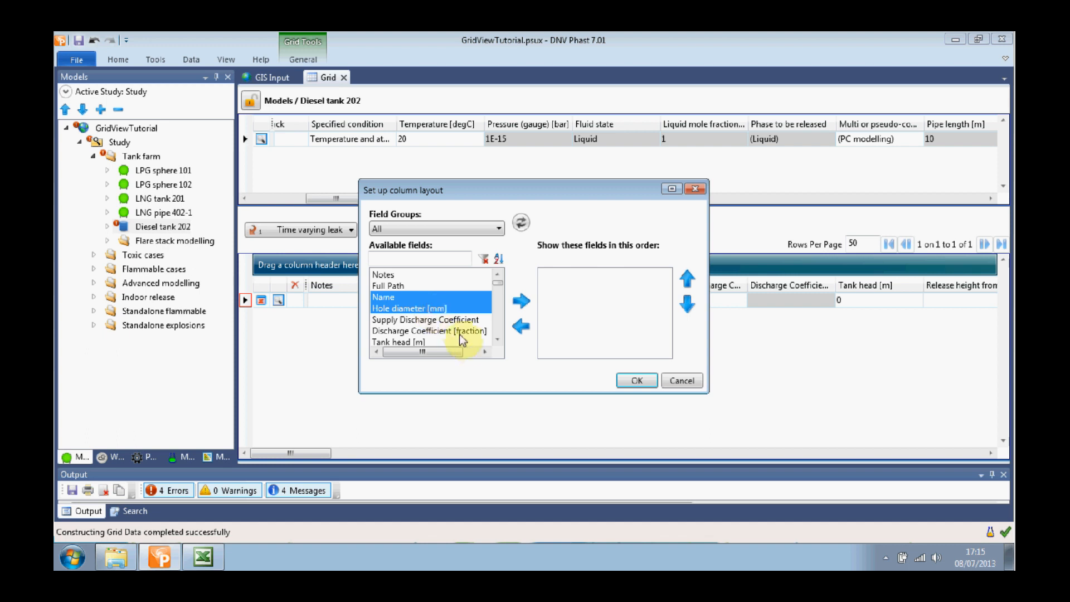
left_click(496, 339)
left_click(496, 340)
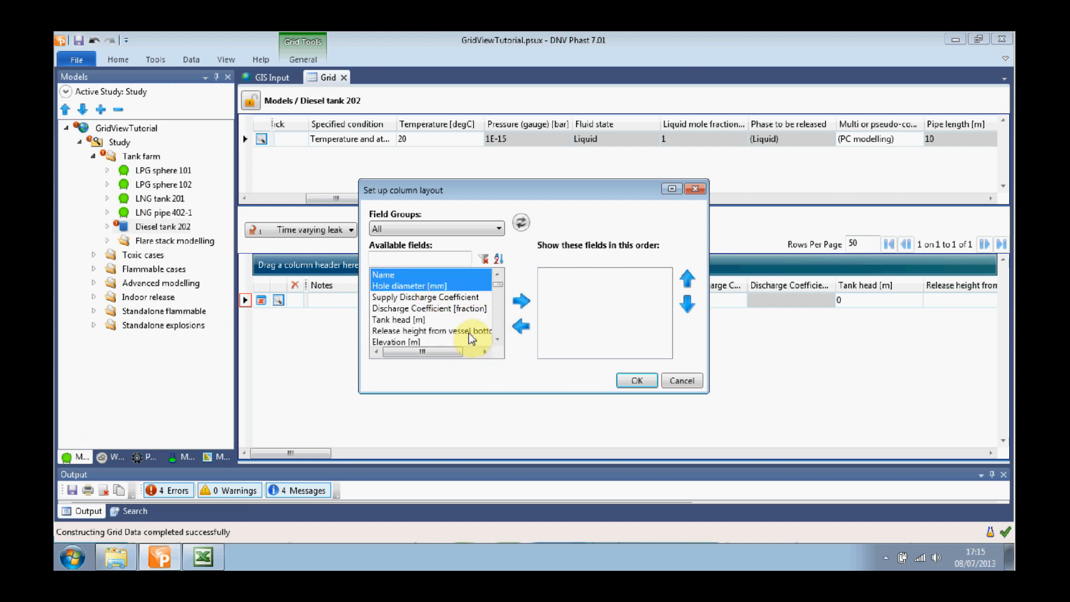
left_click(471, 334, "ctrl")
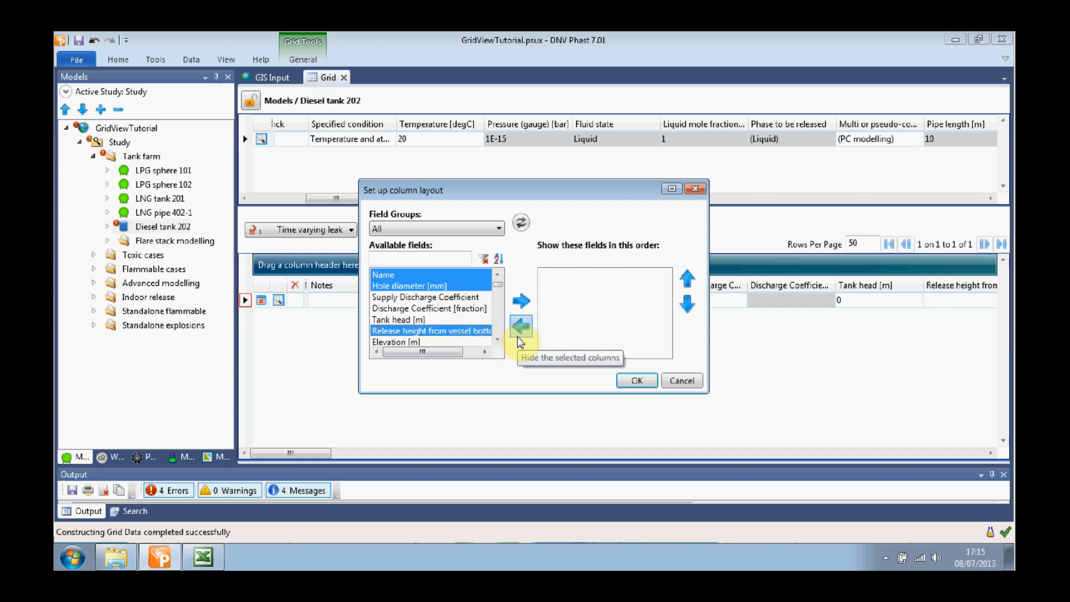
left_click(519, 305)
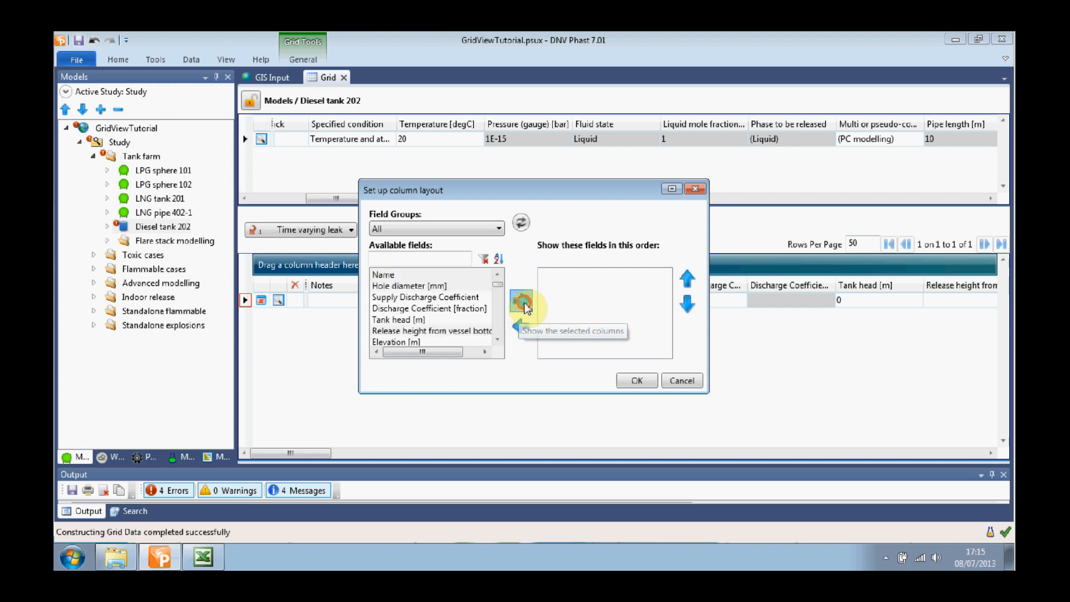
left_click(640, 382)
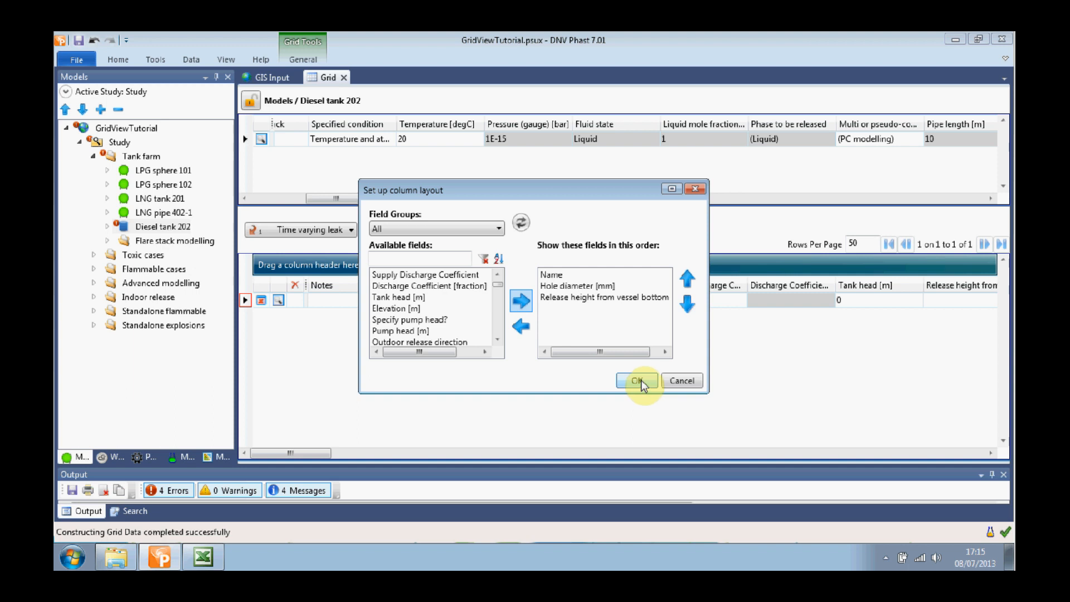
left_click(641, 384)
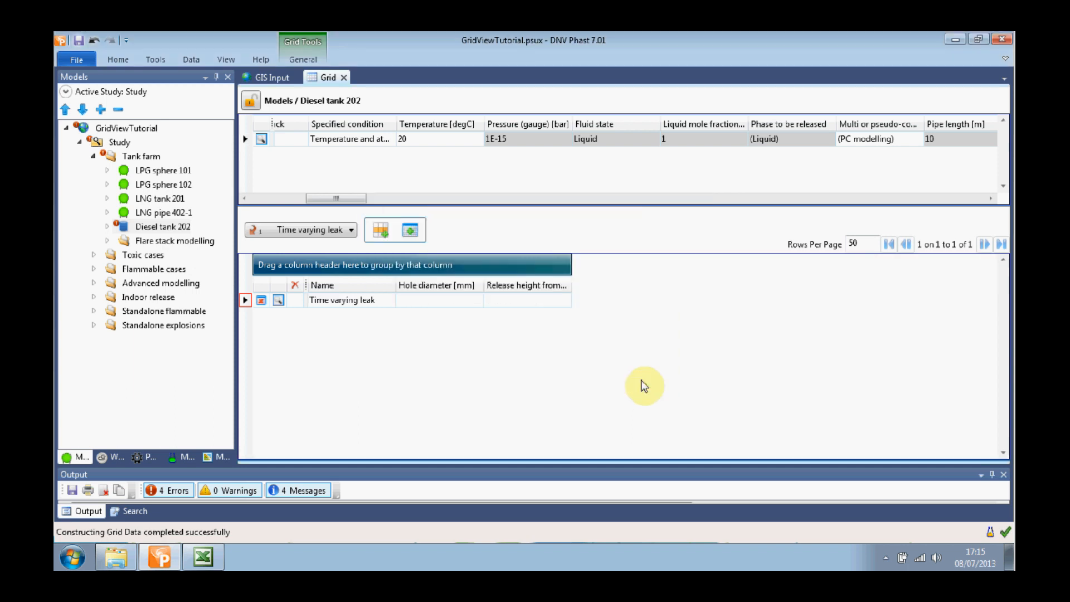
Insert "50 mm" at the start of the Time varying leak scenario's name.
left_click(444, 306)
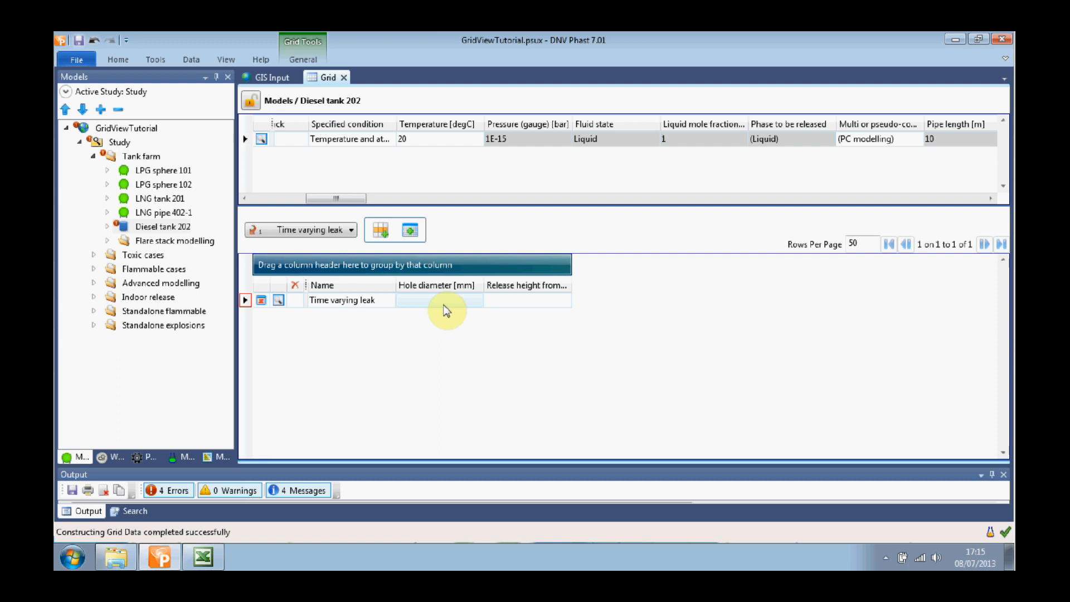
left_click(312, 300)
left_click(311, 302)
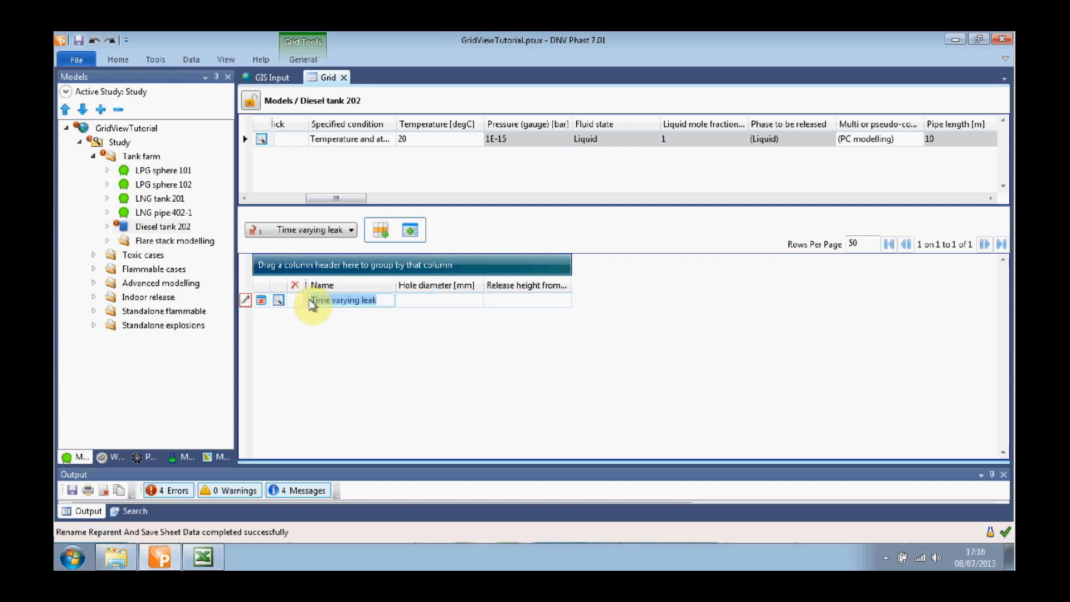
left_click(310, 301)
type("2")
key("BackSpace")
type("50 mm")
Set the leak scenario's hole diameter to 50 mm and its release height from vessel bottom to 1.
left_click(445, 299)
left_click(446, 299)
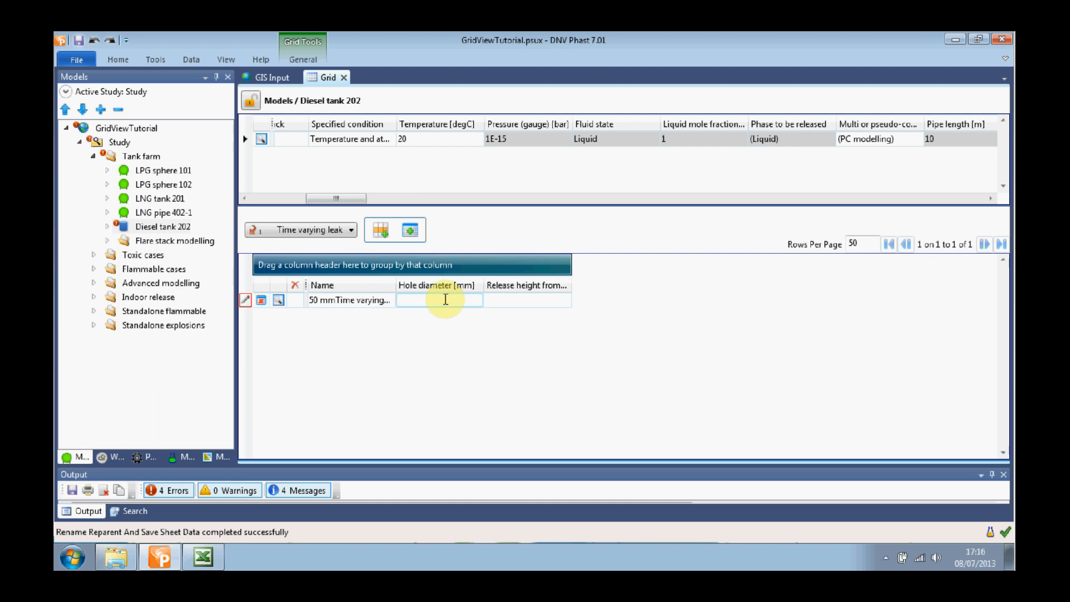
type("50")
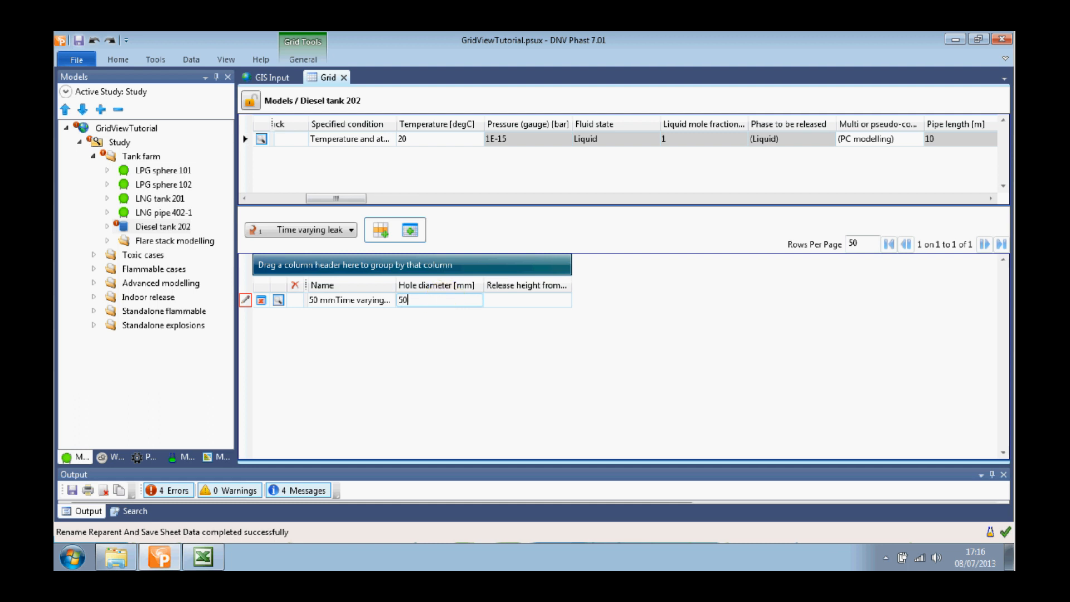
left_click(506, 302)
left_click(506, 299)
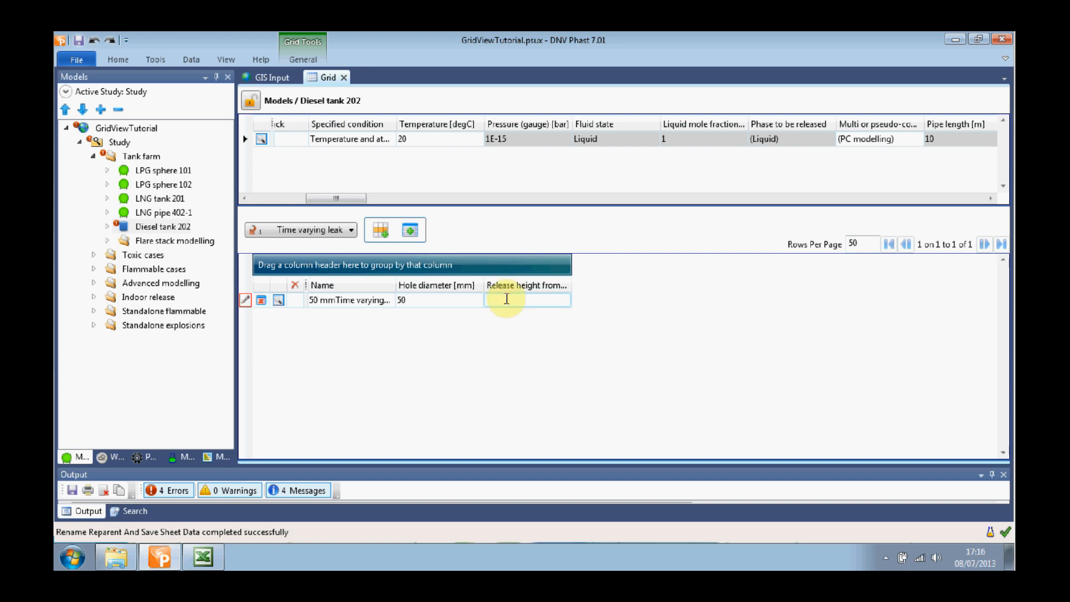
type("1")
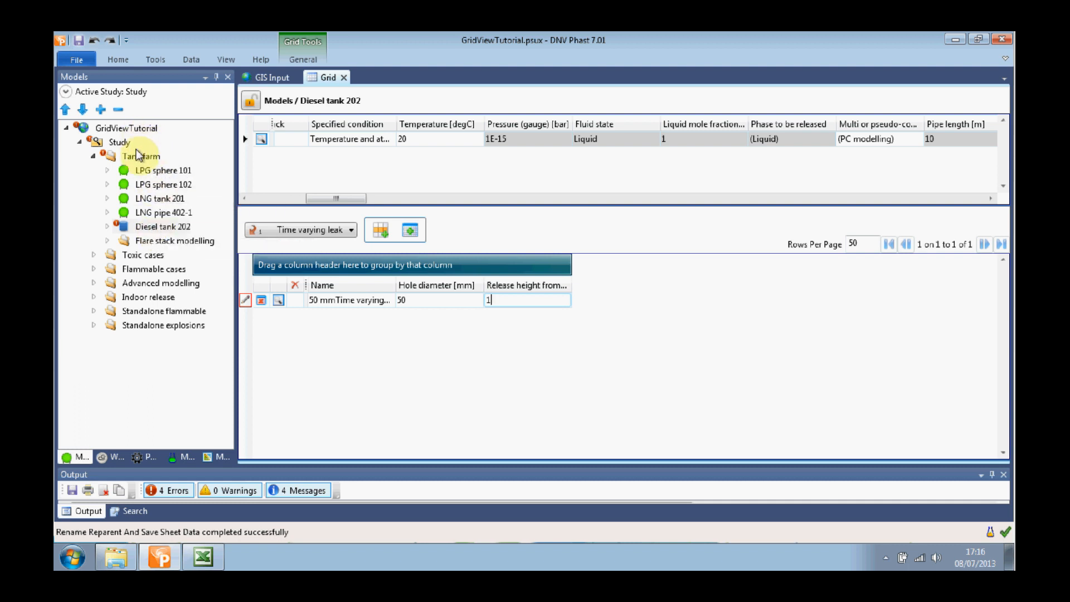
List the Time varying leaks of the Tank farm and the whole Study, and switch the Study's grid to Atmospheric storage tank.
left_click(135, 158)
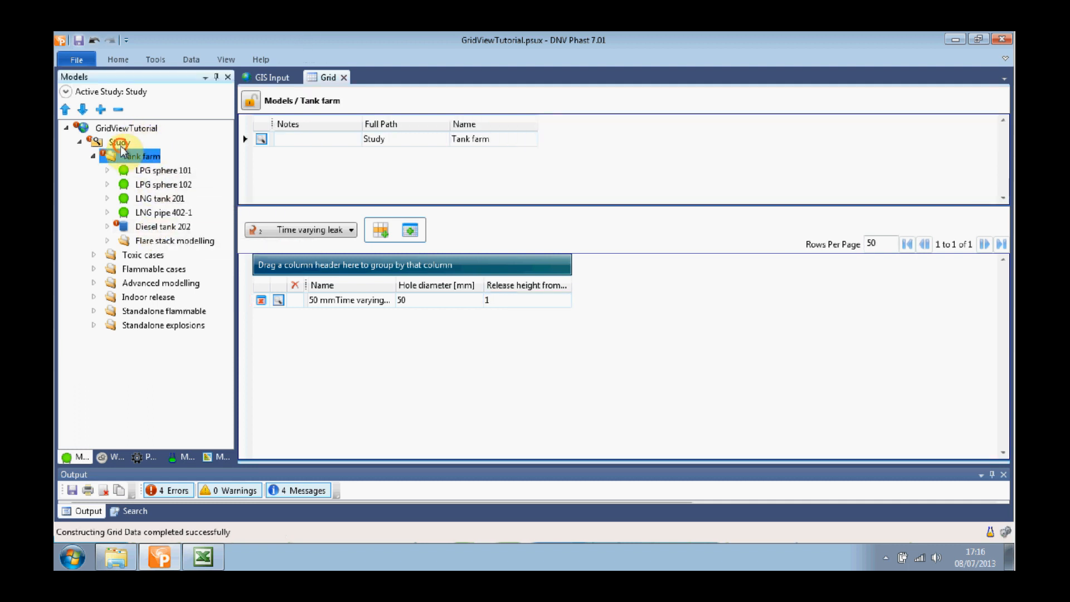
left_click(121, 143)
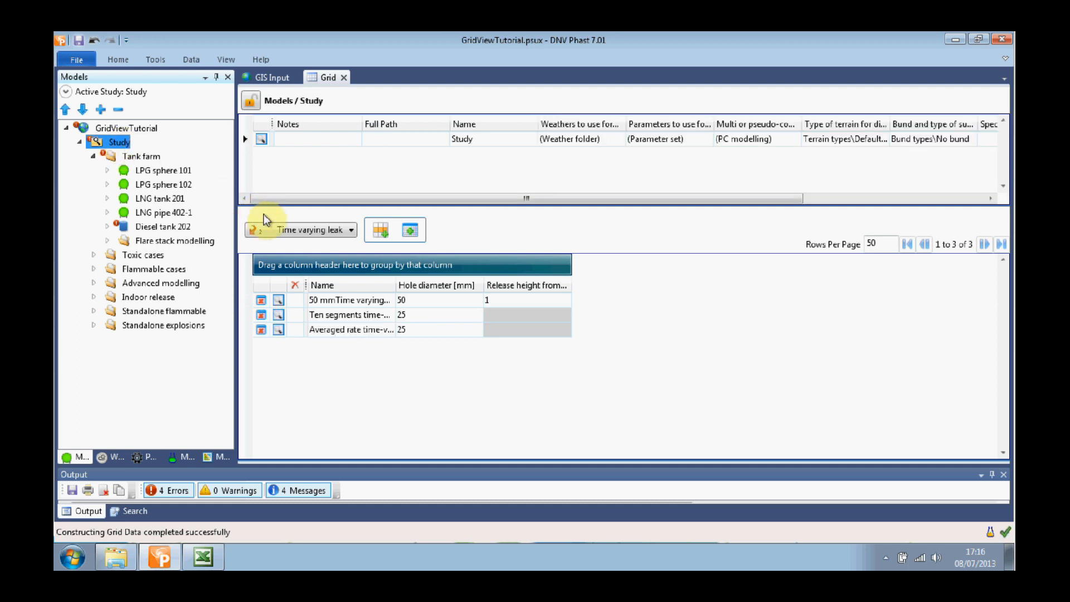
left_click(349, 229)
left_click_drag(403, 326, 405, 294)
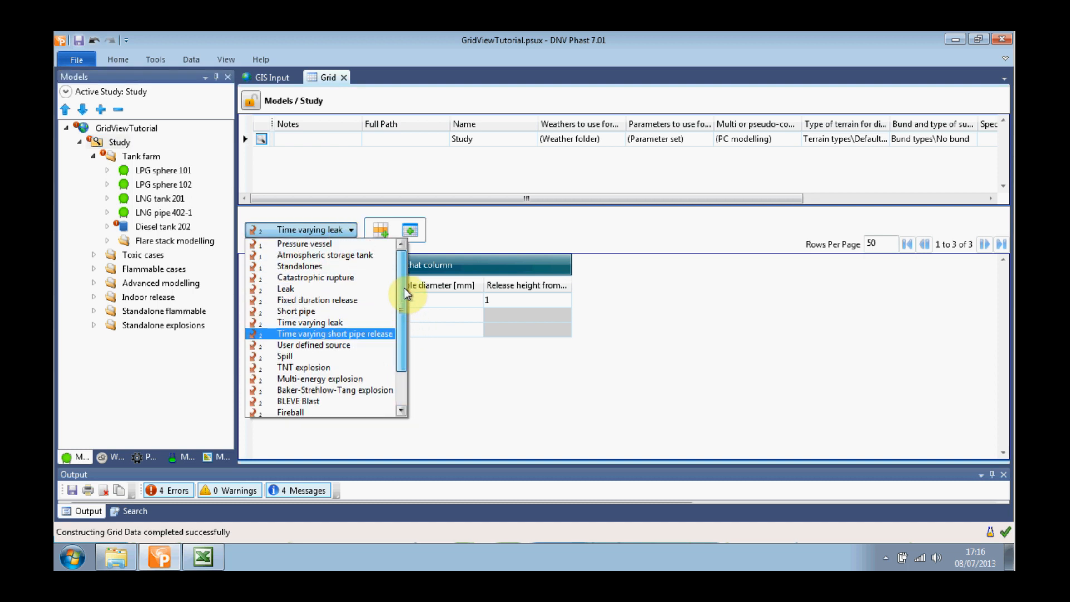
left_click(366, 256)
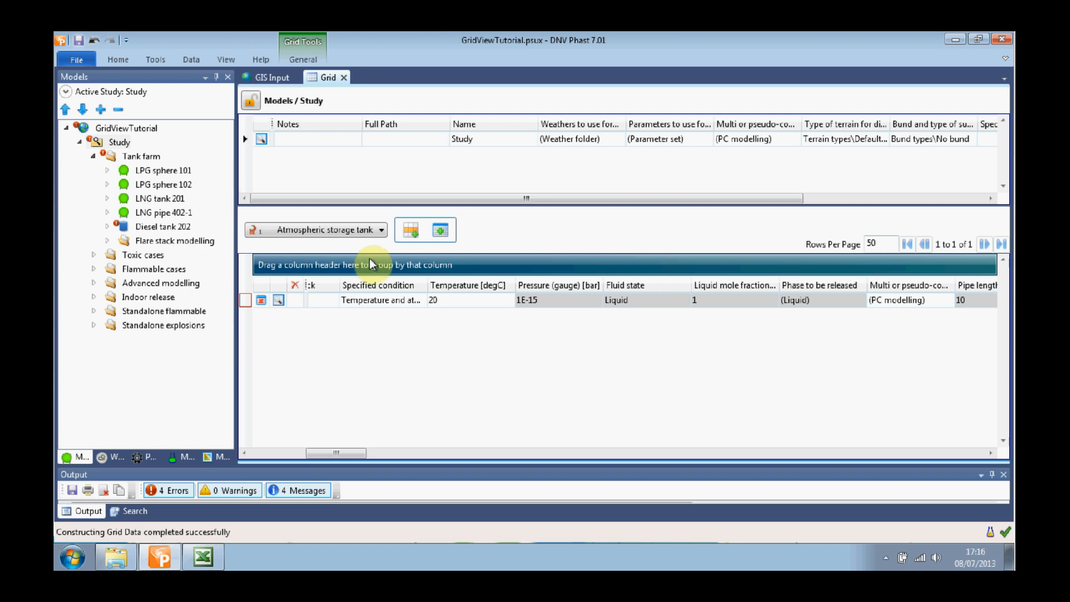
Open the Atmospheric storage tank grid's column layout and hide all of its displayed fields.
right_click(545, 285)
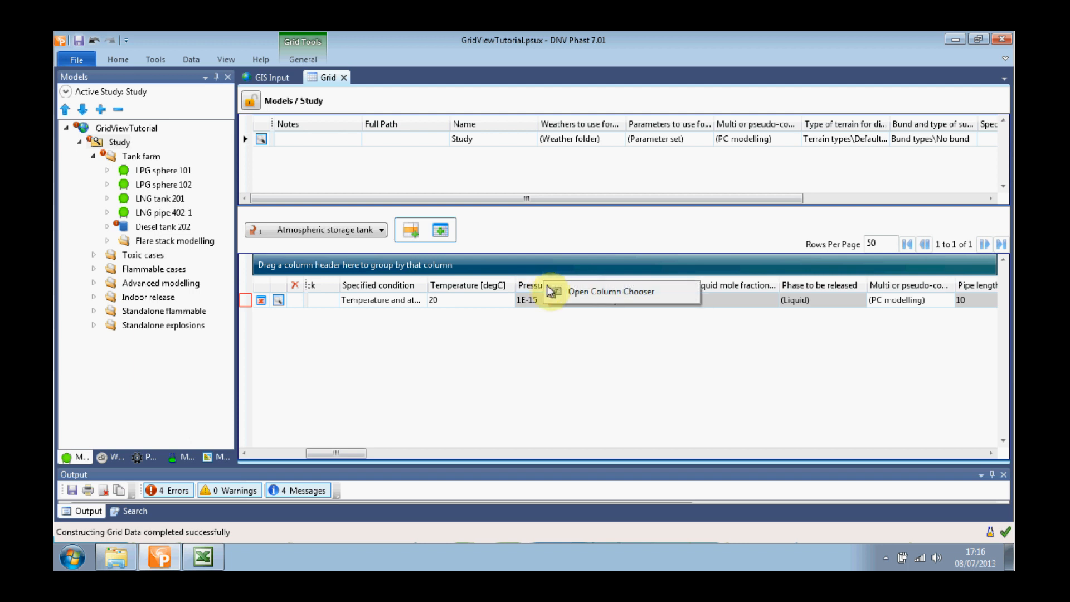
left_click(583, 291)
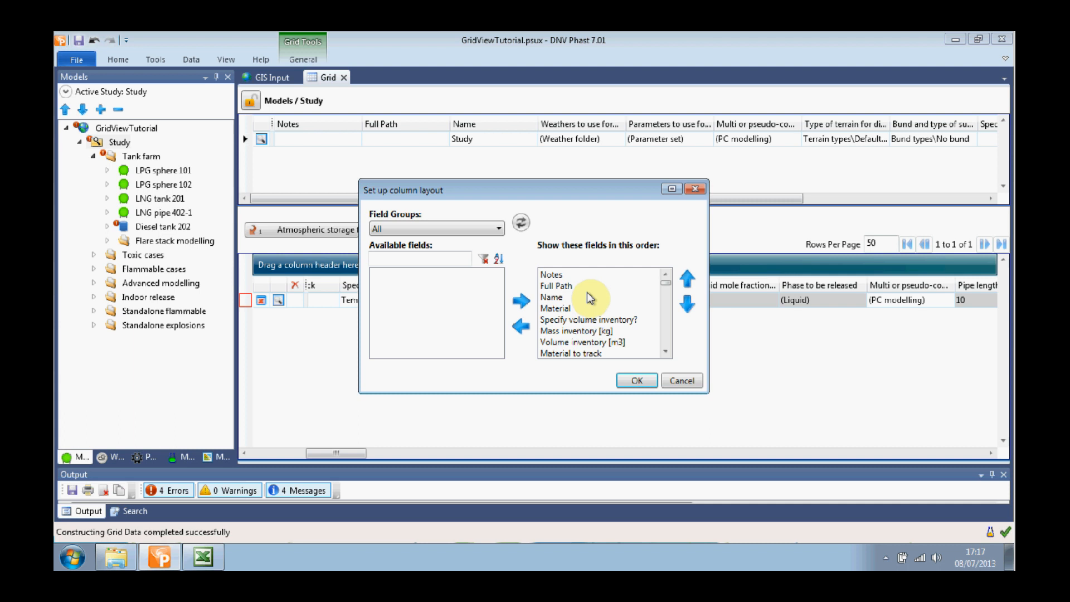
left_click(552, 275)
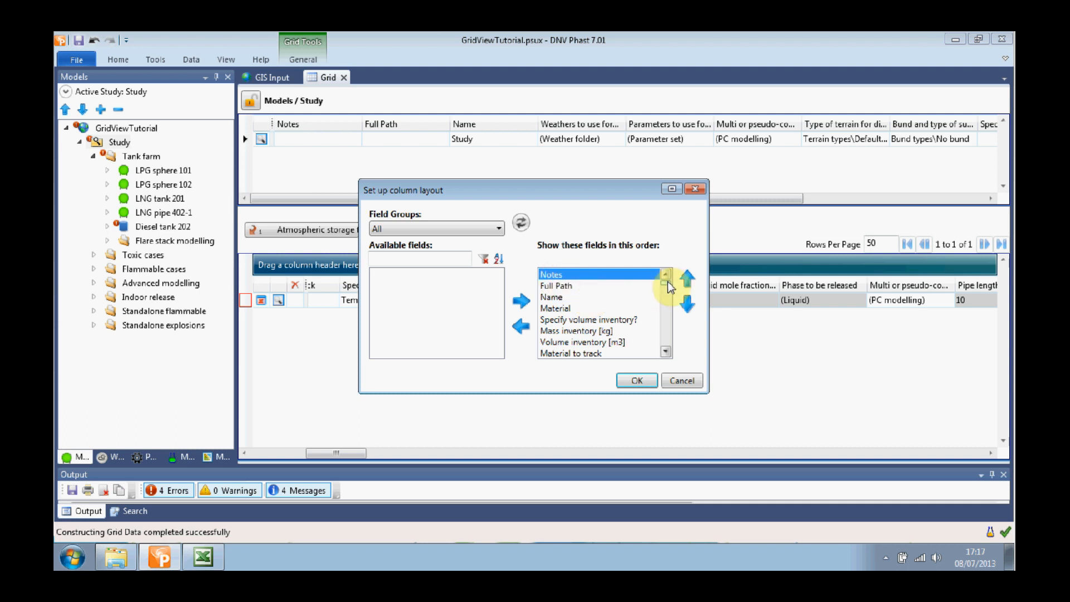
left_click_drag(667, 282, 667, 339)
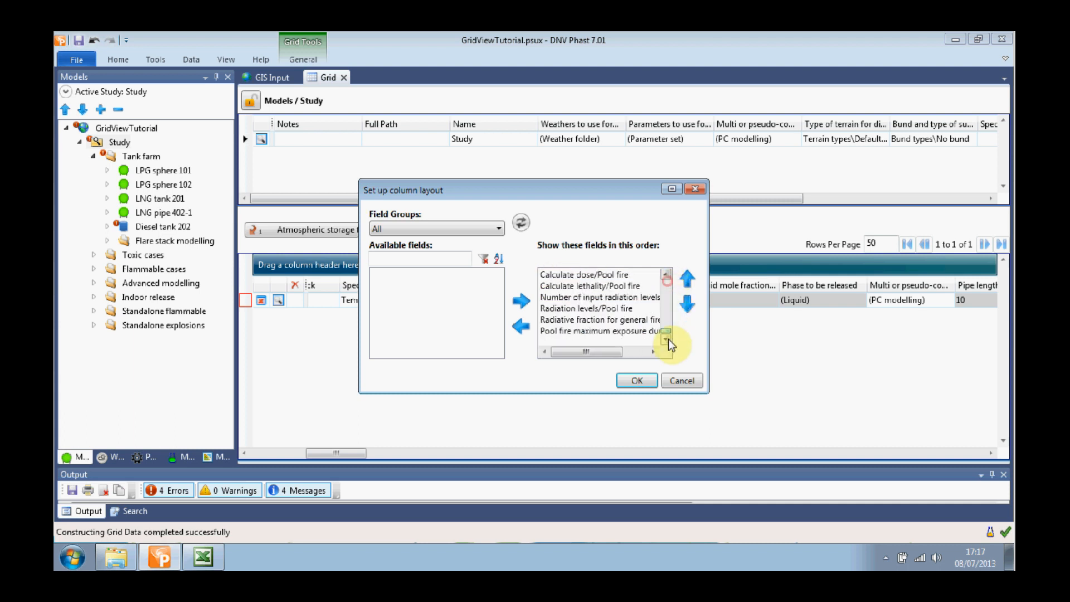
left_click(614, 332, "shift")
left_click(521, 326)
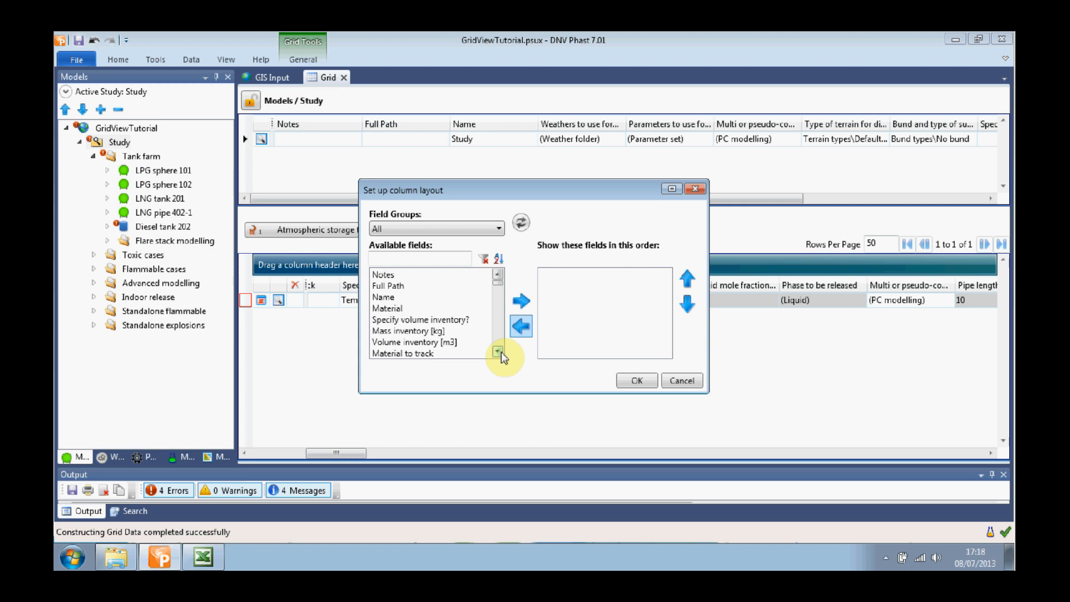
Find Tank shape among the available fields and add it to the shown fields.
left_click(497, 351)
left_click(498, 351)
left_click(497, 351)
left_click(497, 352)
left_click(497, 351)
left_click(500, 353)
left_click(500, 341)
left_click(499, 341)
left_click(500, 339)
left_click(499, 339)
left_click(499, 339)
left_click(499, 338)
left_click(500, 339)
left_click(499, 338)
left_click(499, 337)
left_click(499, 337)
left_click(500, 338)
left_click(499, 337)
left_click(499, 337)
left_click(499, 338)
left_click(499, 338)
left_click(499, 337)
left_click(499, 338)
left_click(499, 337)
left_click(499, 338)
left_click(500, 337)
left_click(499, 337)
left_click(499, 338)
left_click(499, 337)
left_click(499, 338)
left_click(499, 338)
left_click(499, 338)
left_click(499, 338)
left_click(500, 338)
left_click(499, 337)
left_click(499, 337)
left_click(500, 337)
left_click(499, 338)
left_click(419, 331)
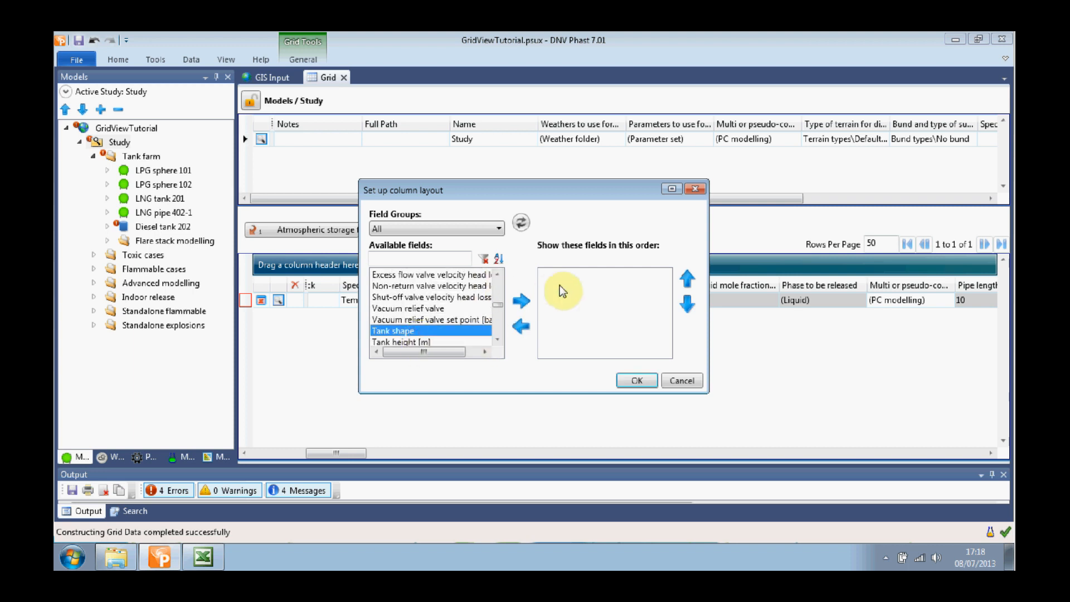
left_click(521, 305)
Add Tank diameter [m] to the shown fields and apply the column layout to the Atmospheric storage tank grid.
left_click(499, 338)
left_click(499, 337)
left_click(499, 337)
left_click(440, 331)
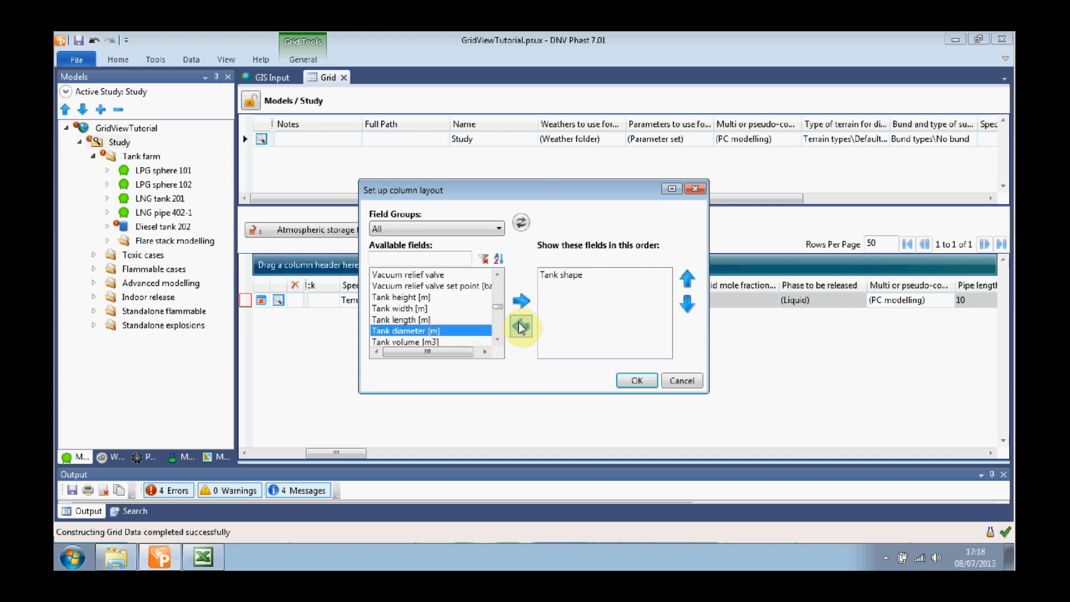
left_click(524, 302)
left_click(635, 379)
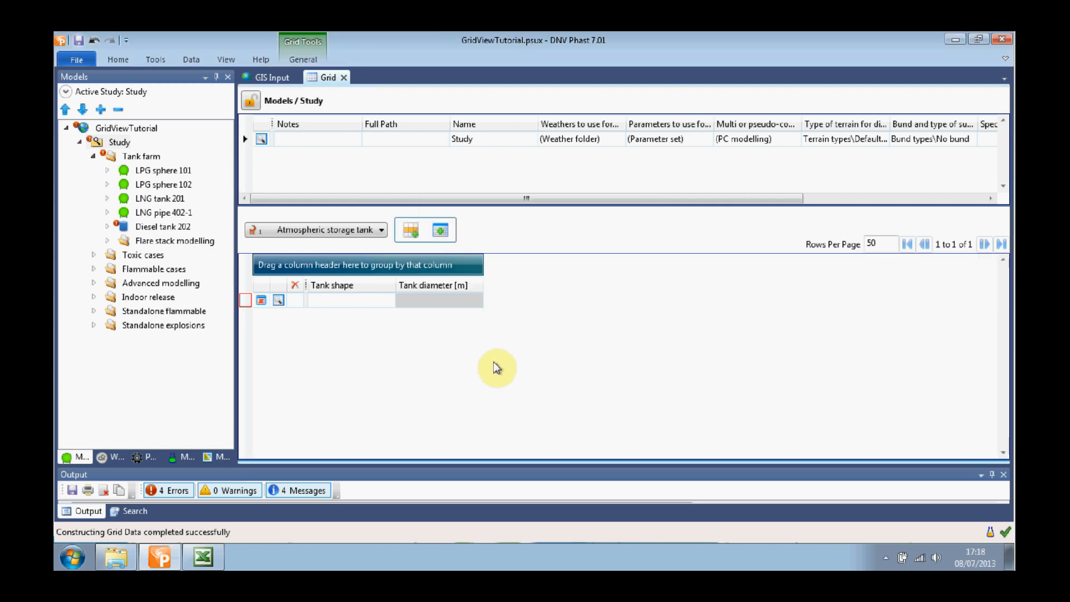
Set the storage tank's shape to Spherical and its diameter to 4 m, and select Diesel tank 202 in the Tank farm folder.
left_click(388, 305)
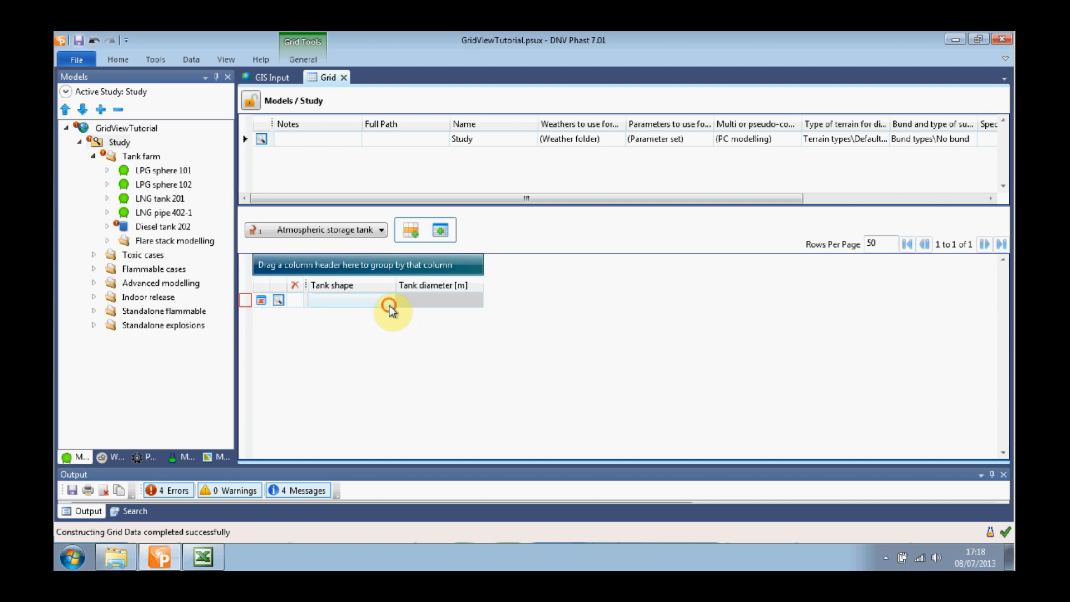
left_click(388, 302)
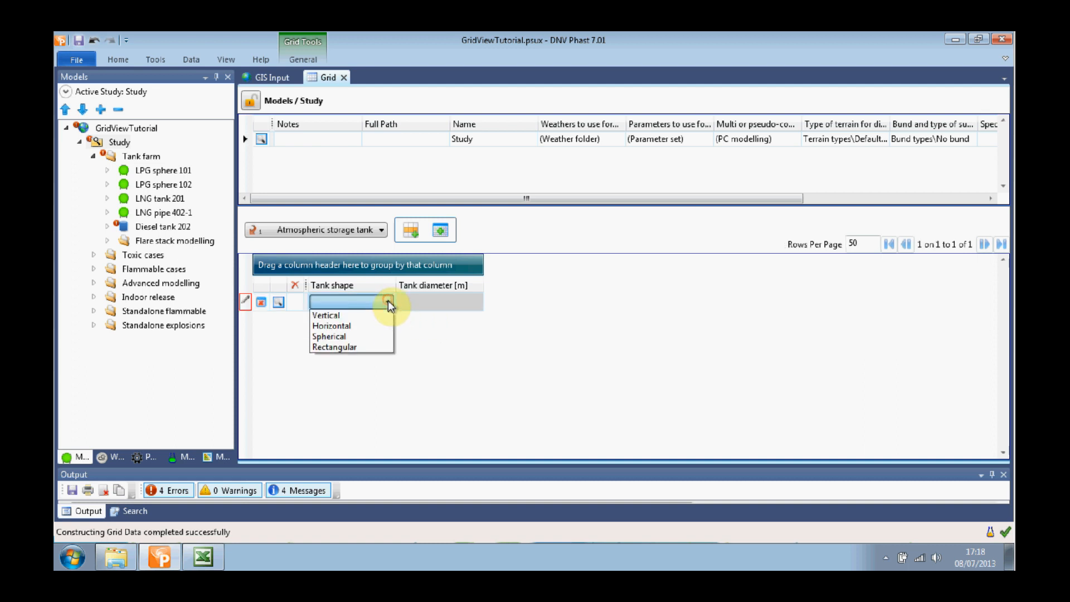
left_click(361, 337)
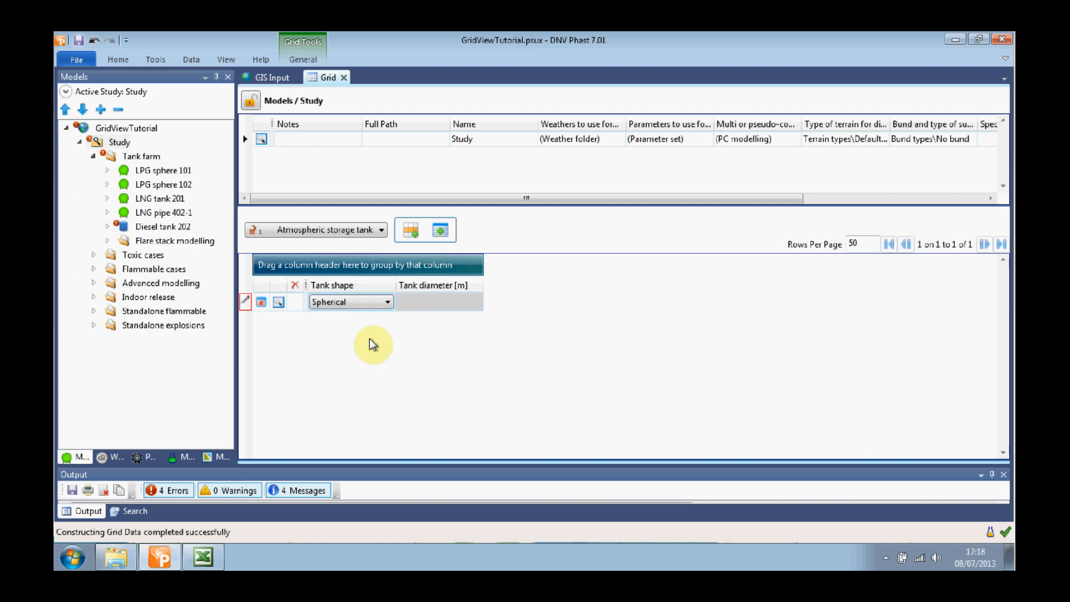
left_click(442, 308)
left_click(461, 305)
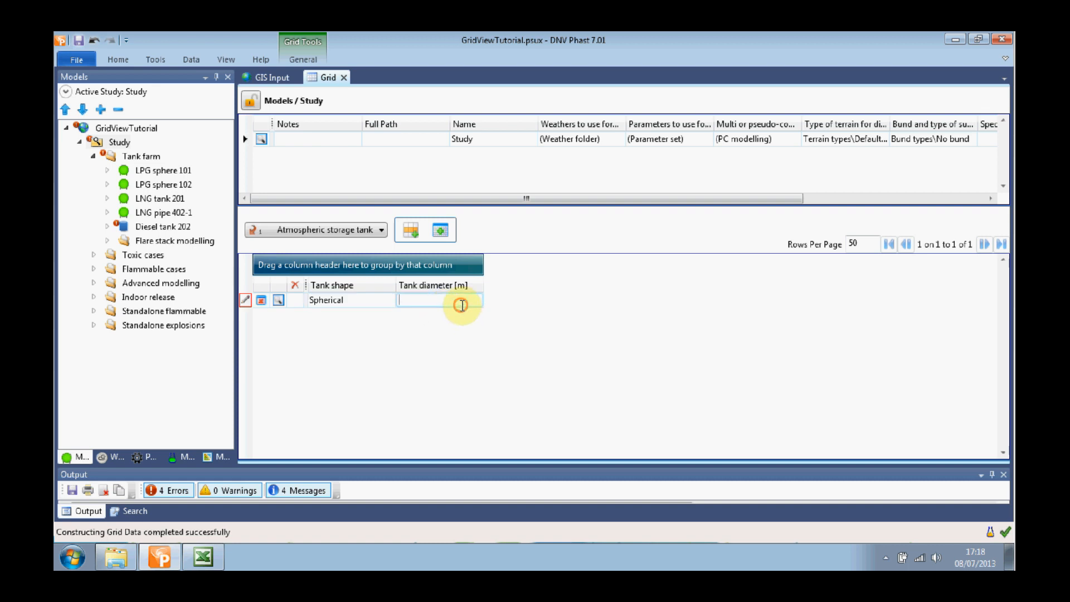
type("4")
left_click(145, 228)
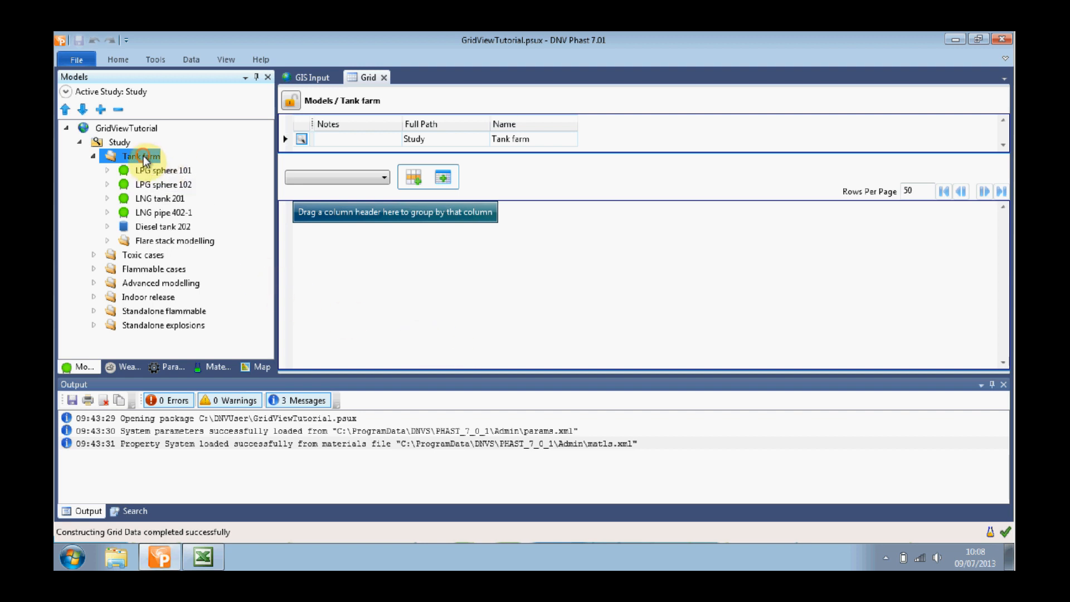
List the Tank farm's Pressure vessel data and export the grid to Excel as MyFirstExport in the DNVUser folder, overwriting the existing file.
left_click(385, 178)
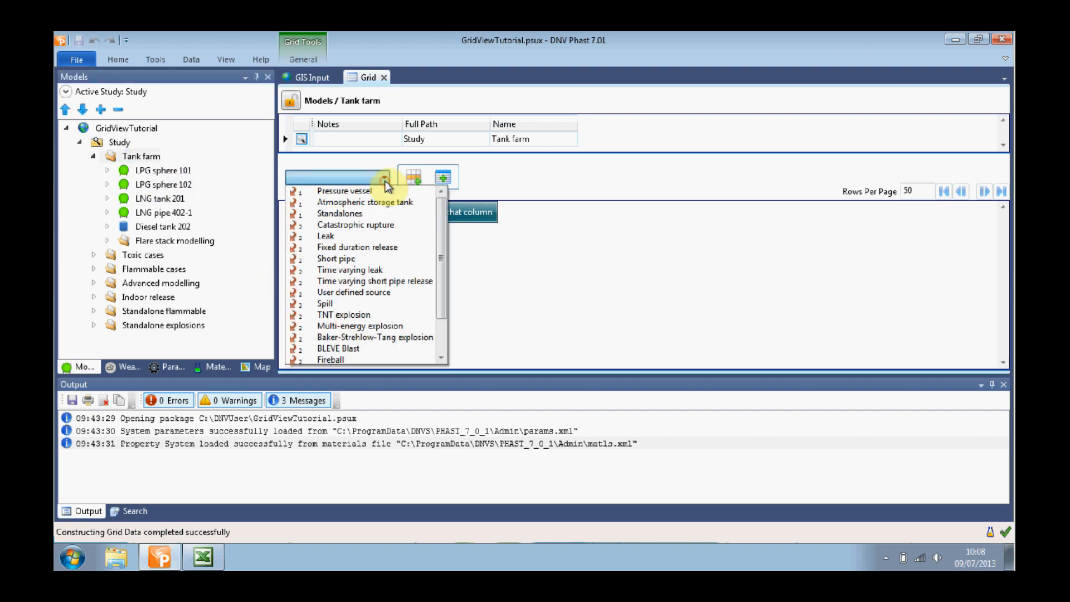
left_click(380, 192)
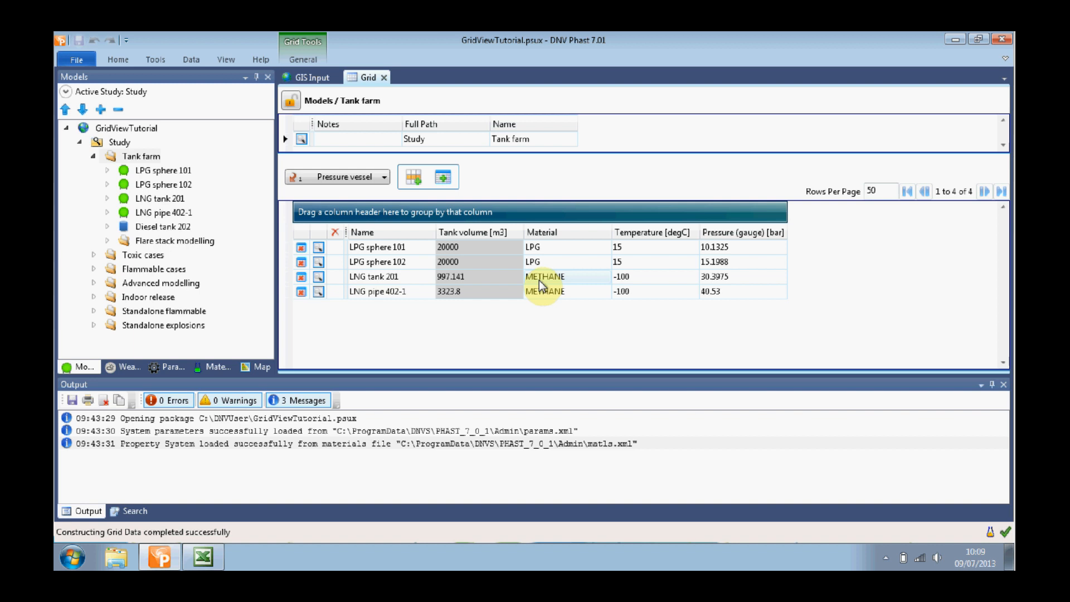
left_click(303, 59)
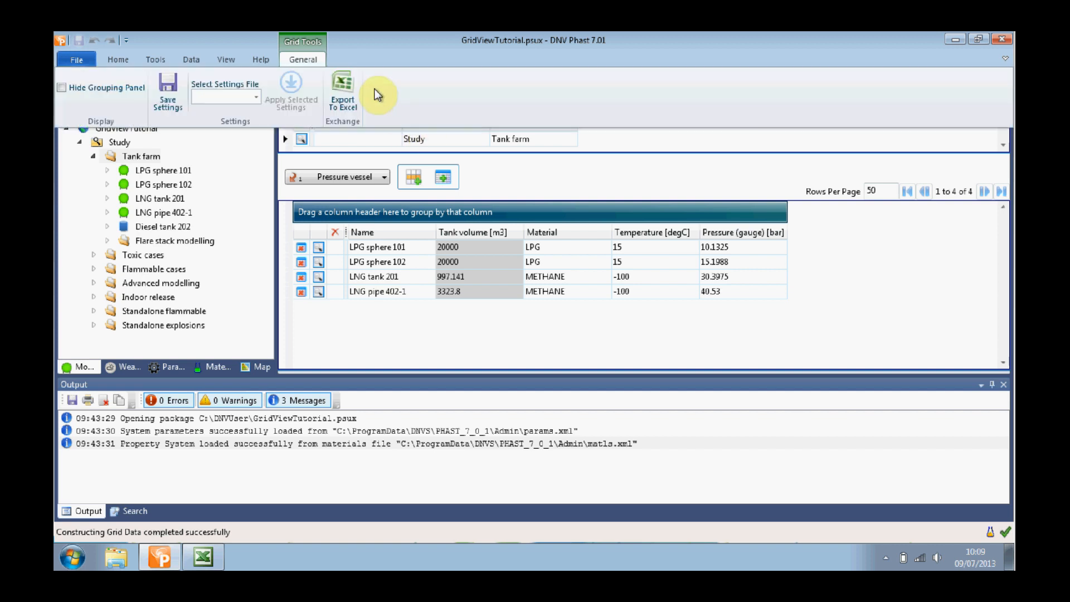
left_click(335, 91)
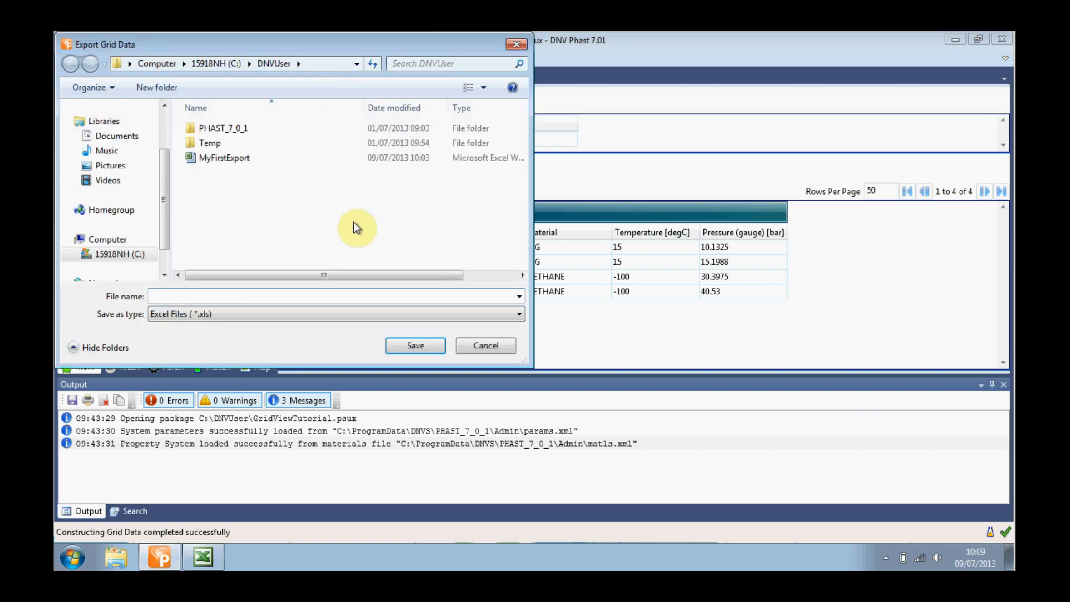
left_click(197, 295)
type("My")
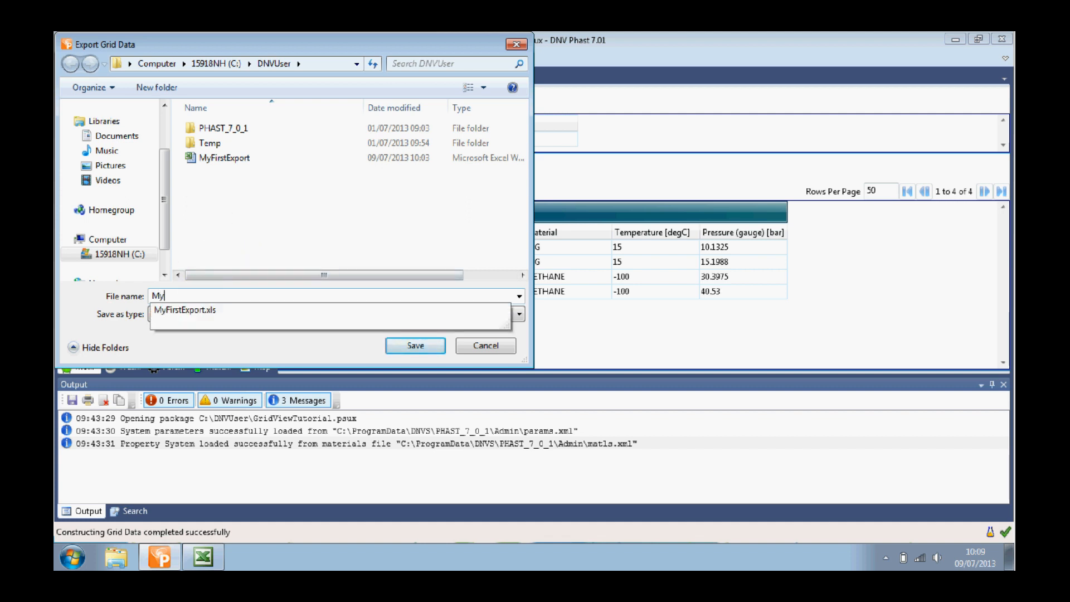
type("FirstExport")
left_click(206, 312)
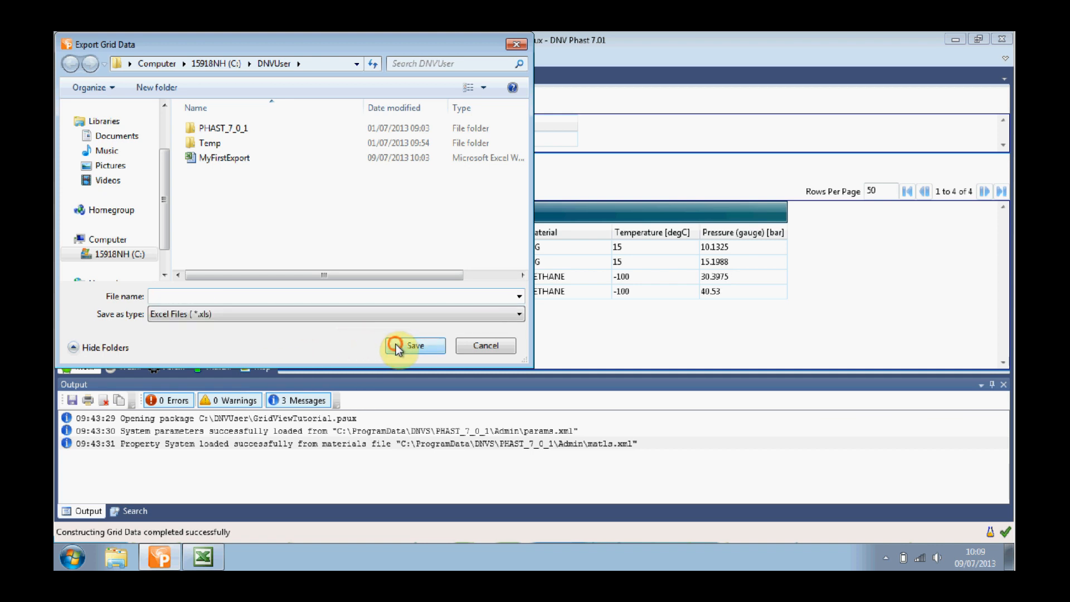
left_click(396, 346)
left_click(533, 341)
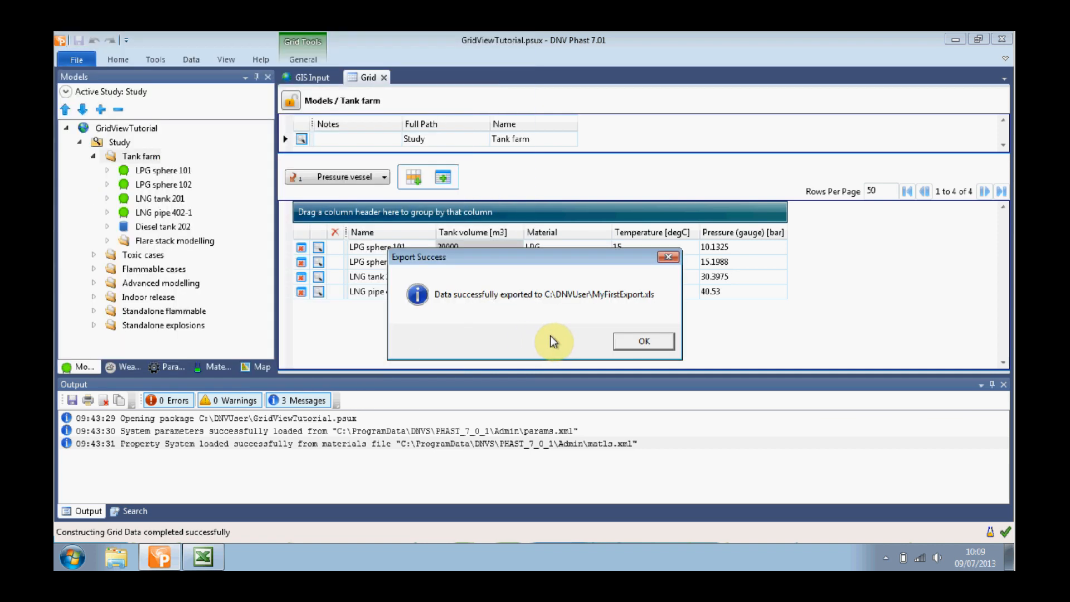
left_click(637, 341)
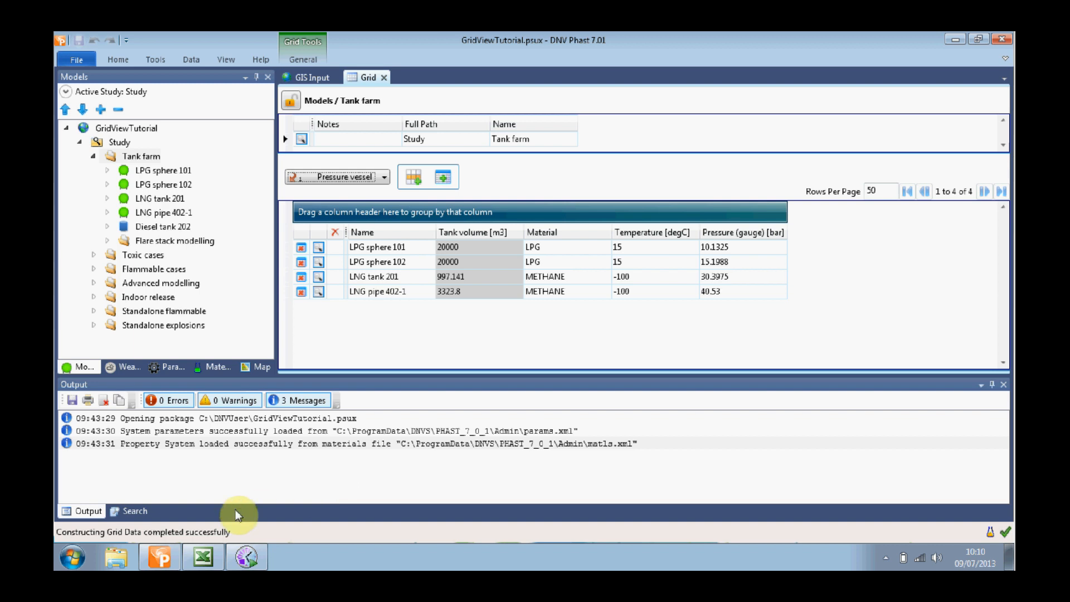
Switch to Excel and open the MyFirstExport workbook from the DNVUser folder on the C: drive.
left_click(204, 557)
left_click(84, 55)
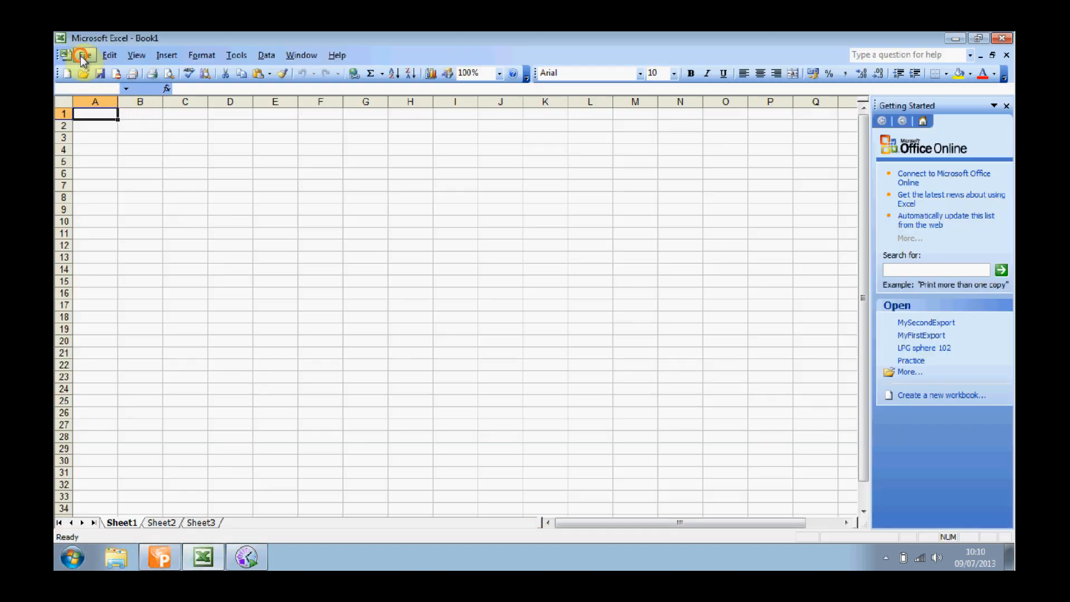
left_click(102, 85)
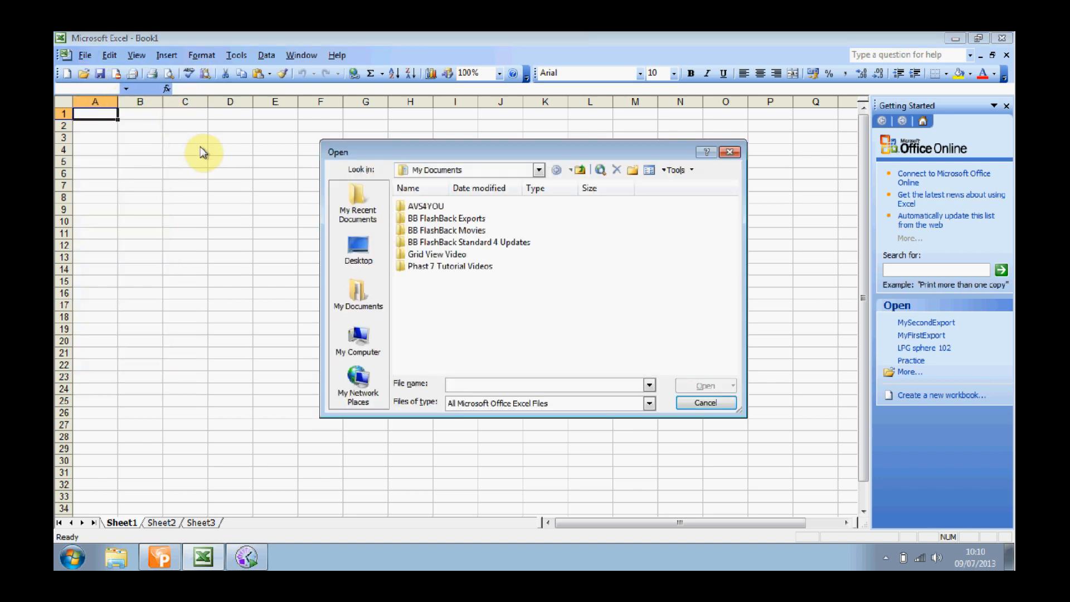
left_click(374, 347)
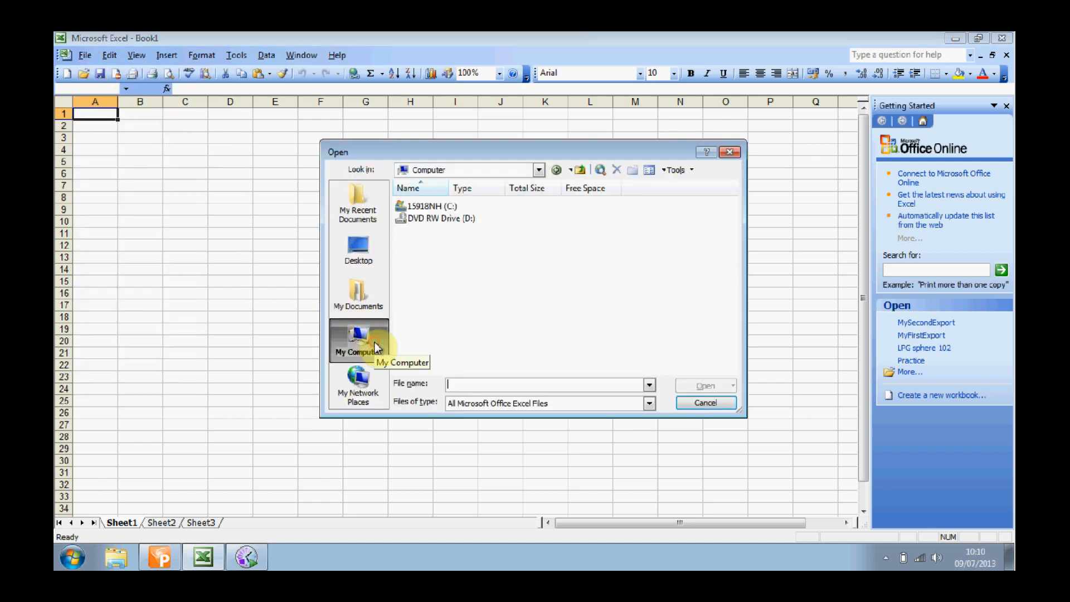
double_click(428, 208)
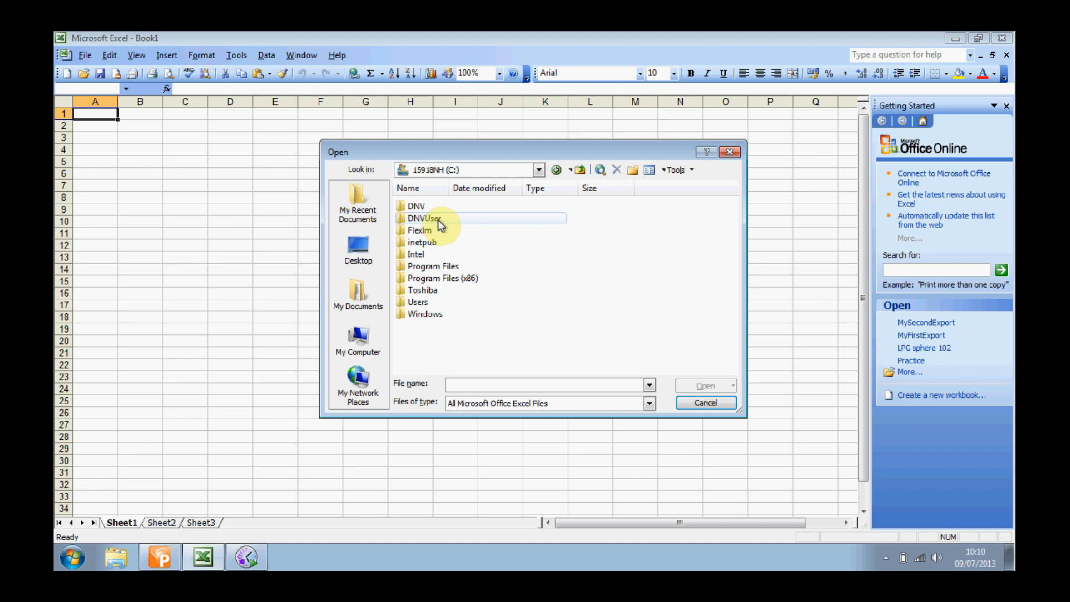
double_click(446, 222)
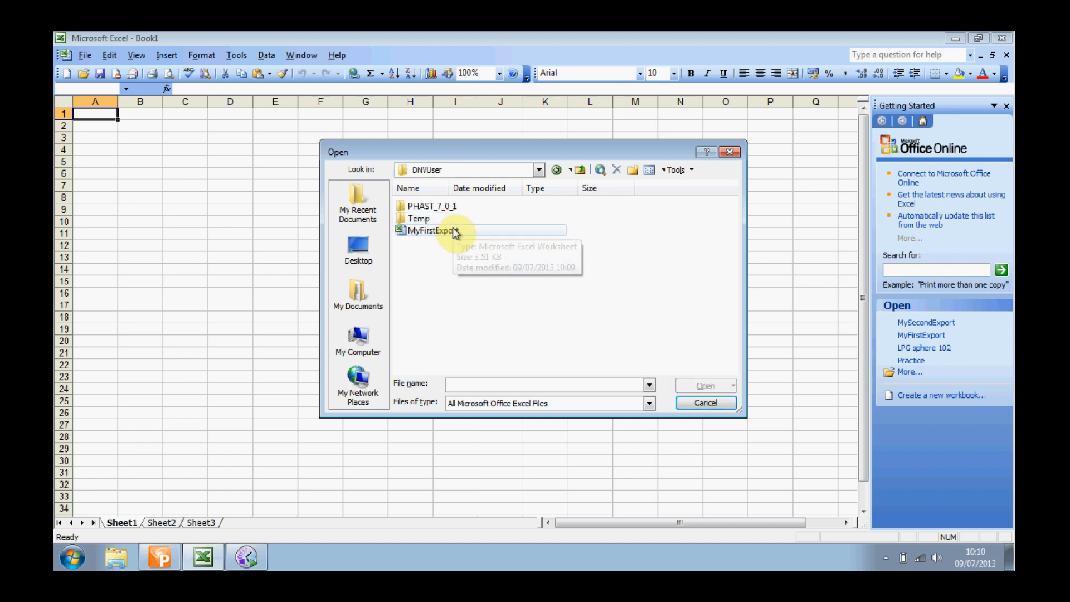
left_click(455, 231)
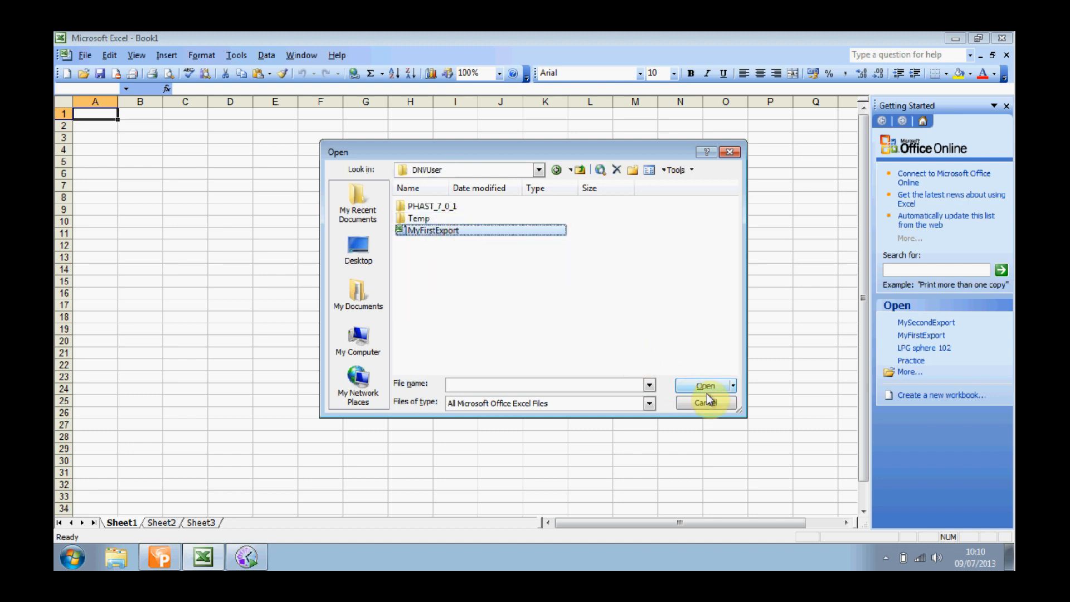
left_click(708, 386)
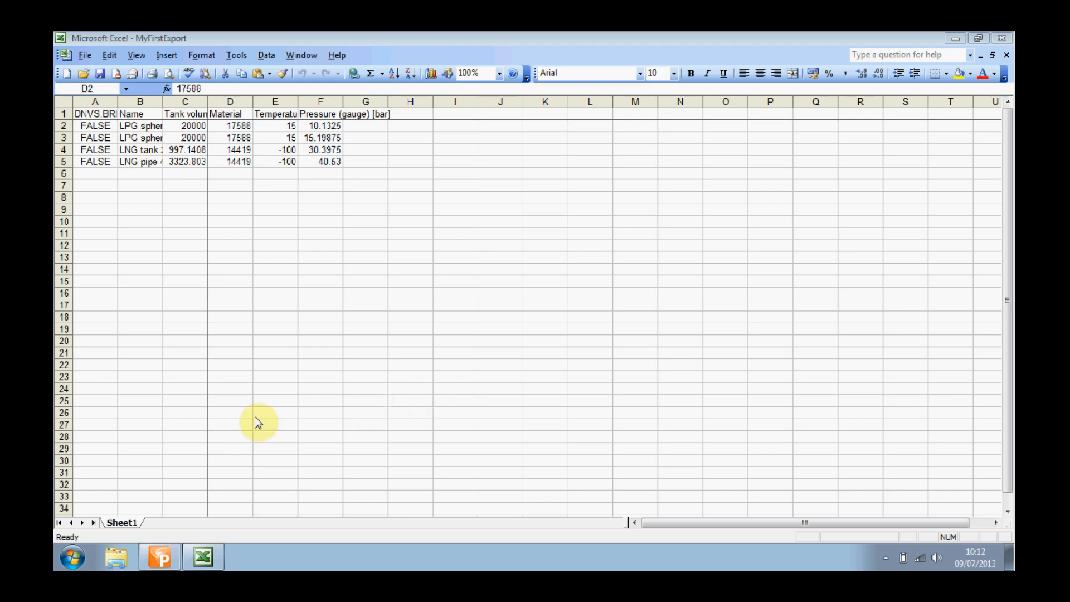
Return to Phast, list LPG sphere 101's Leak scenarios and delete the 50mm liquid leak and 150mm liquid leak rows.
left_click(162, 559)
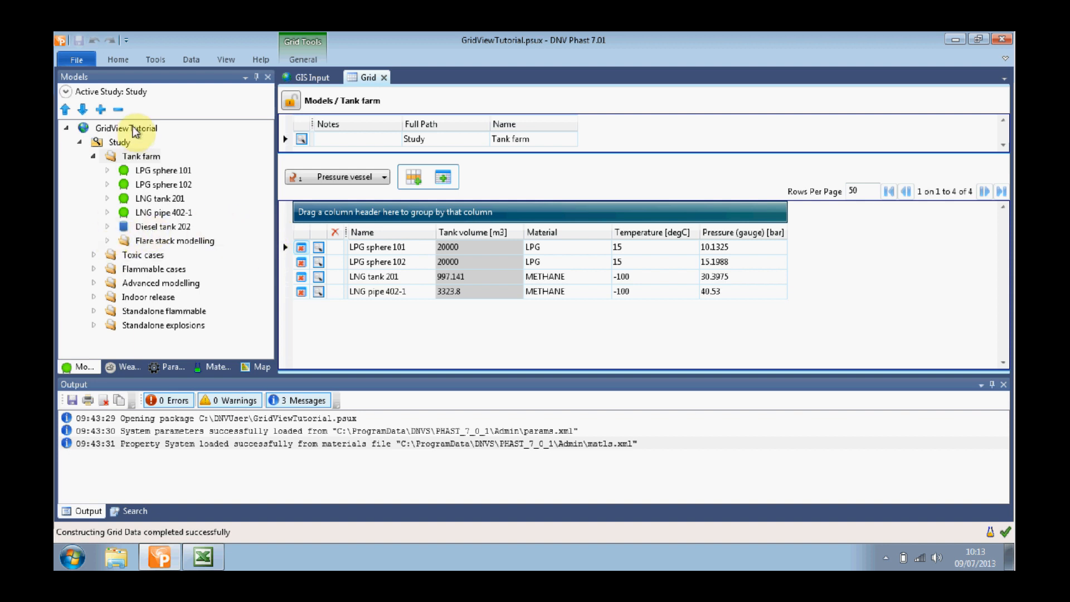
left_click(109, 170)
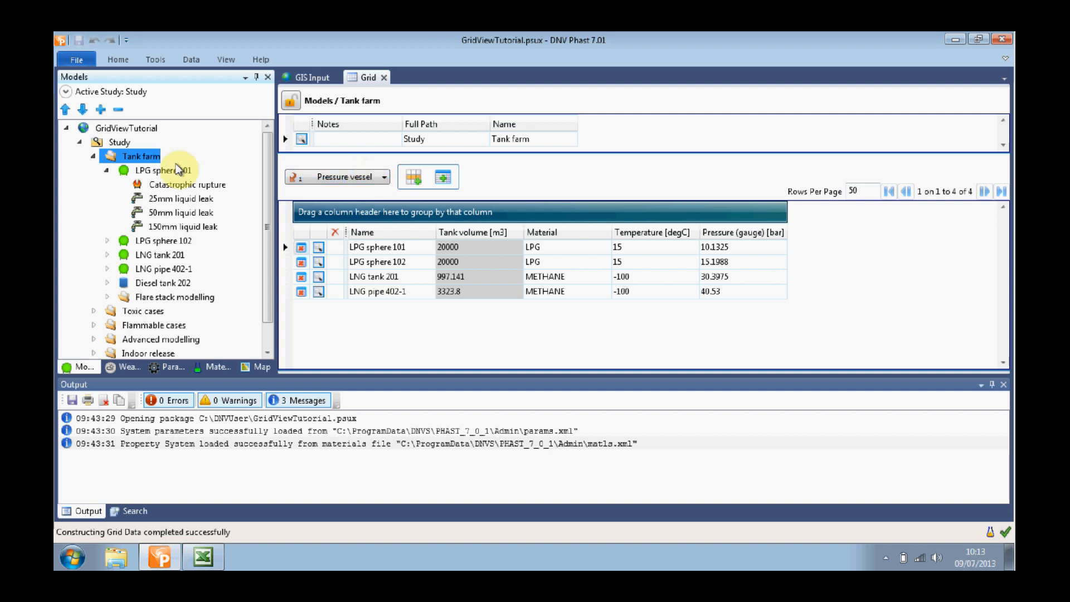
left_click(162, 172)
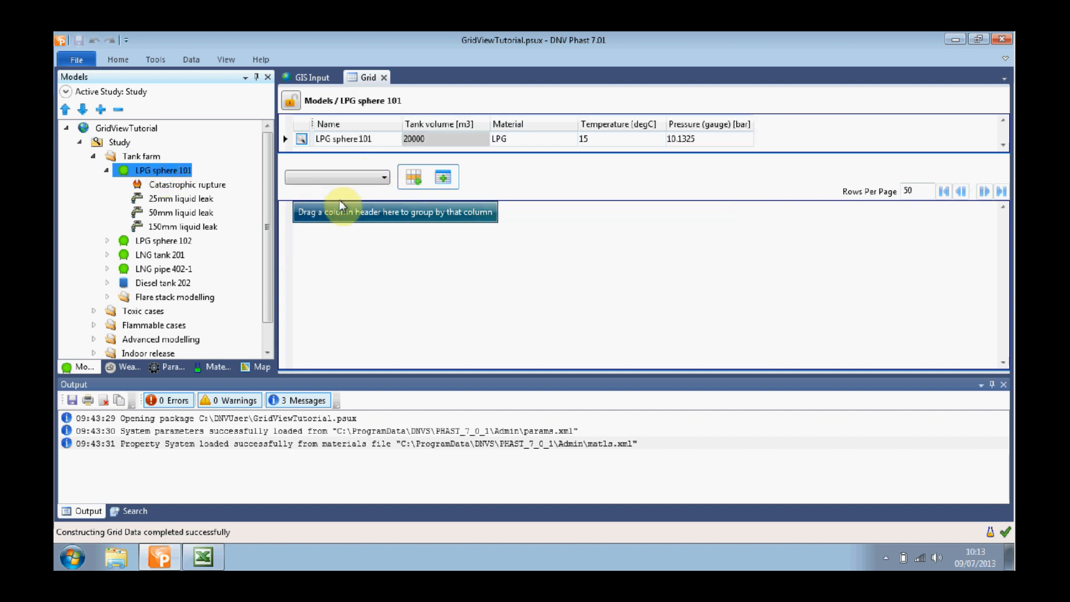
left_click(378, 179)
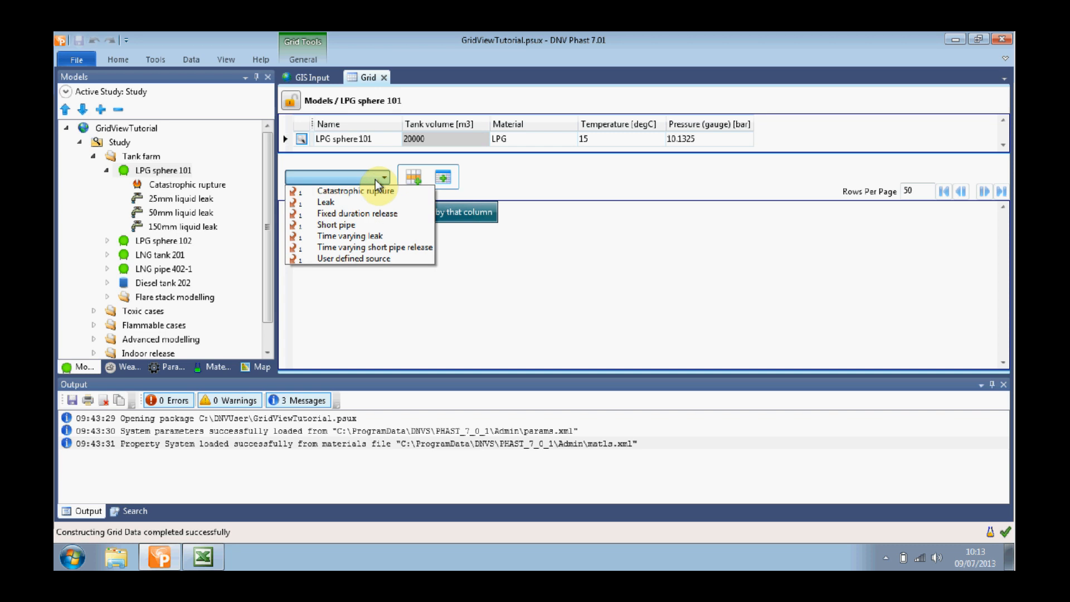
left_click(355, 210)
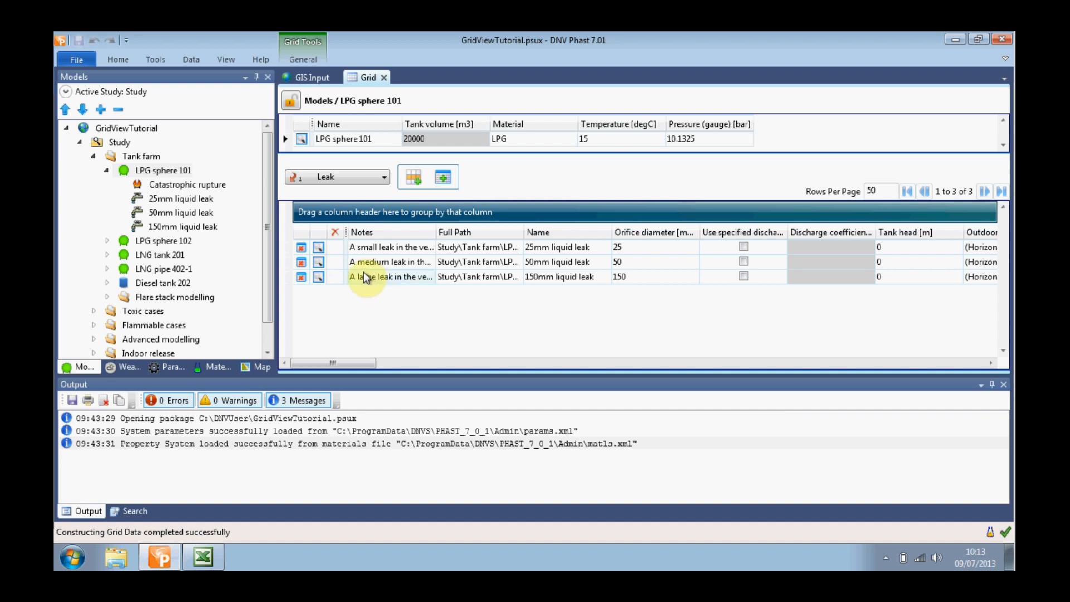
left_click(301, 263)
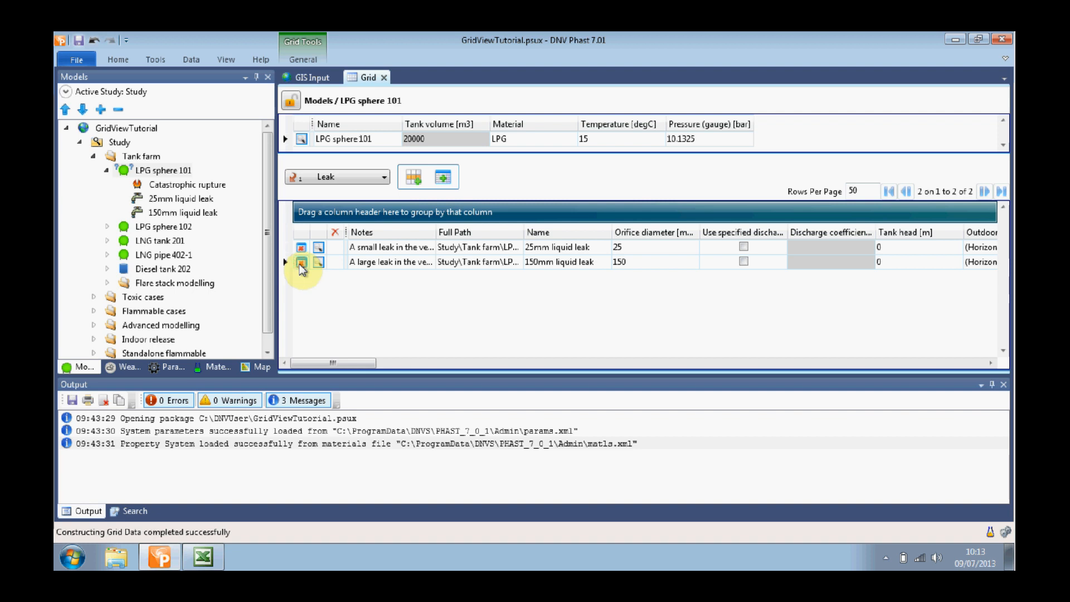
left_click(301, 262)
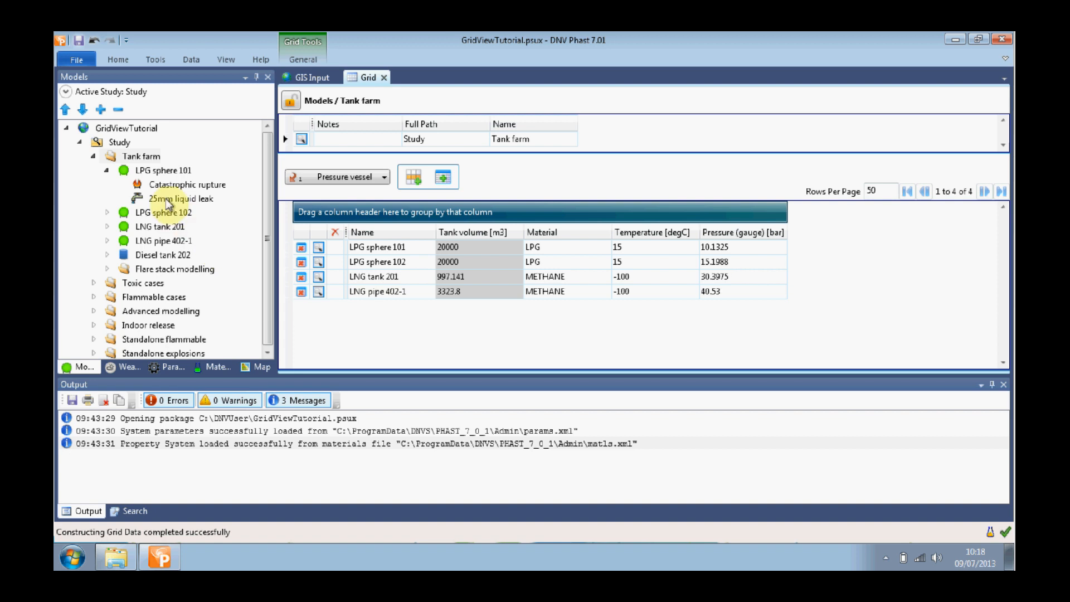
List LPG sphere 101's Leak scenarios and export the grid to Excel as MySecondExport in the DNVUser folder.
left_click(160, 172)
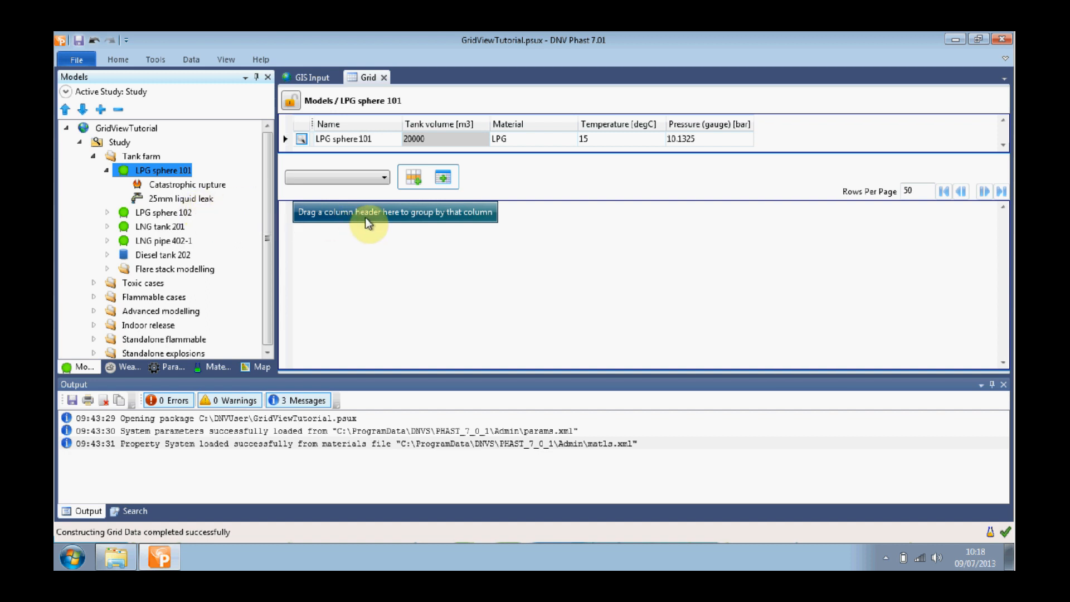
left_click(380, 178)
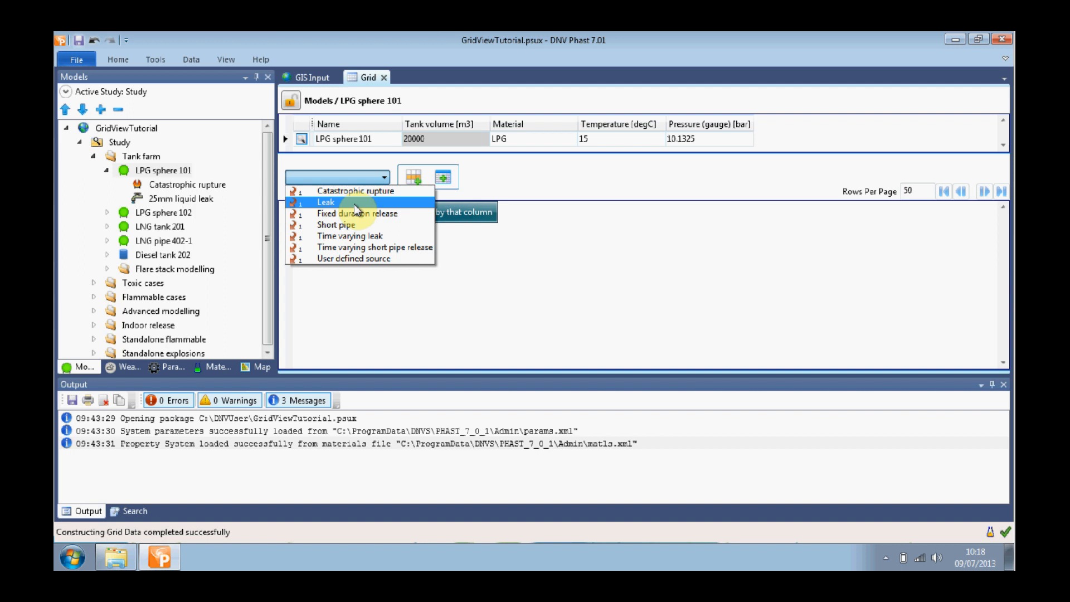
left_click(354, 204)
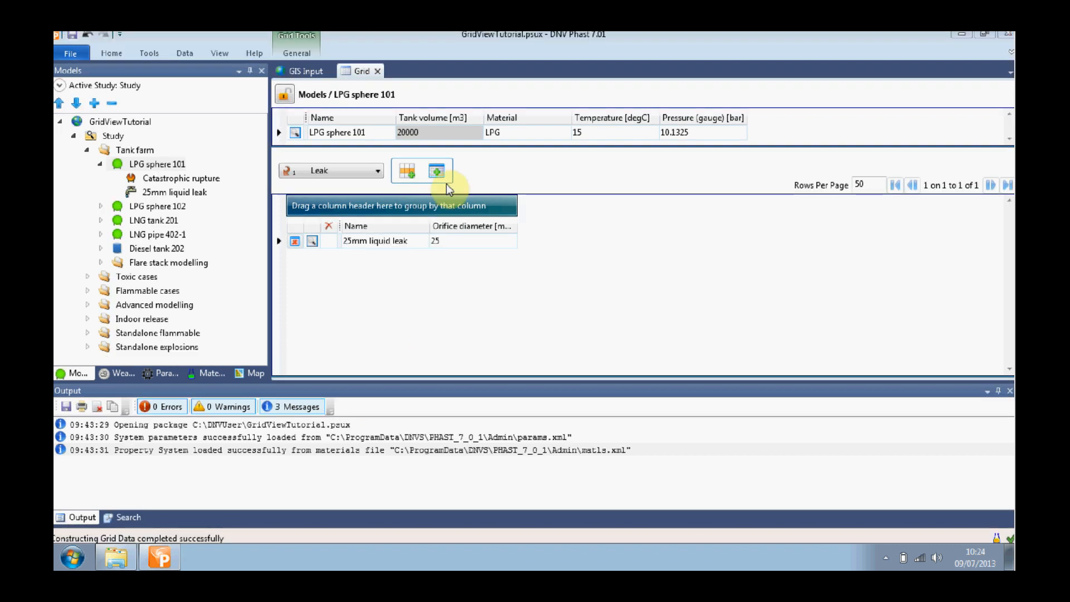
left_click(303, 54)
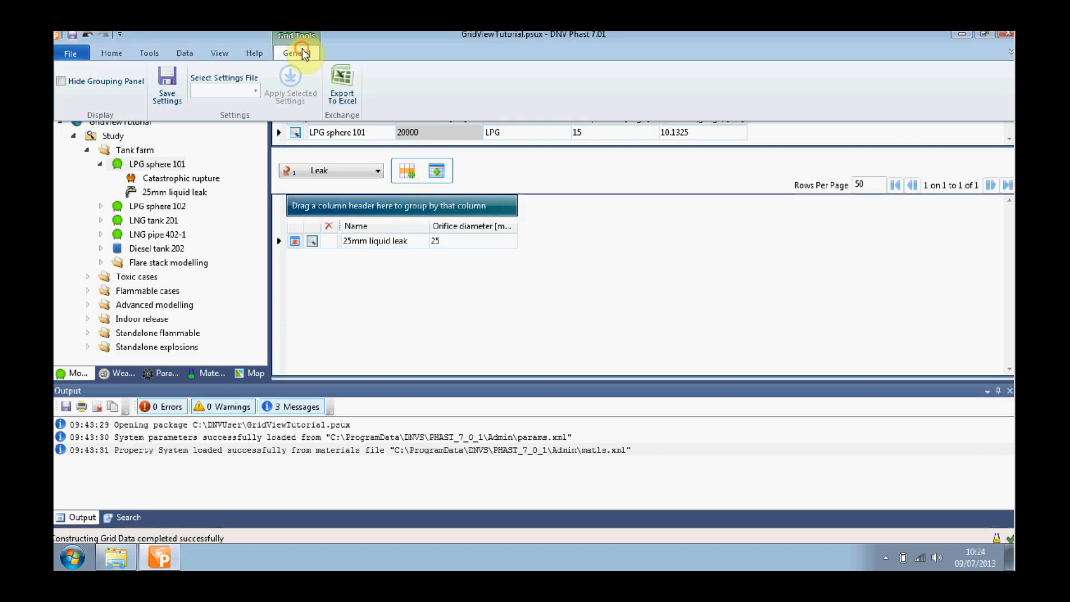
left_click(350, 84)
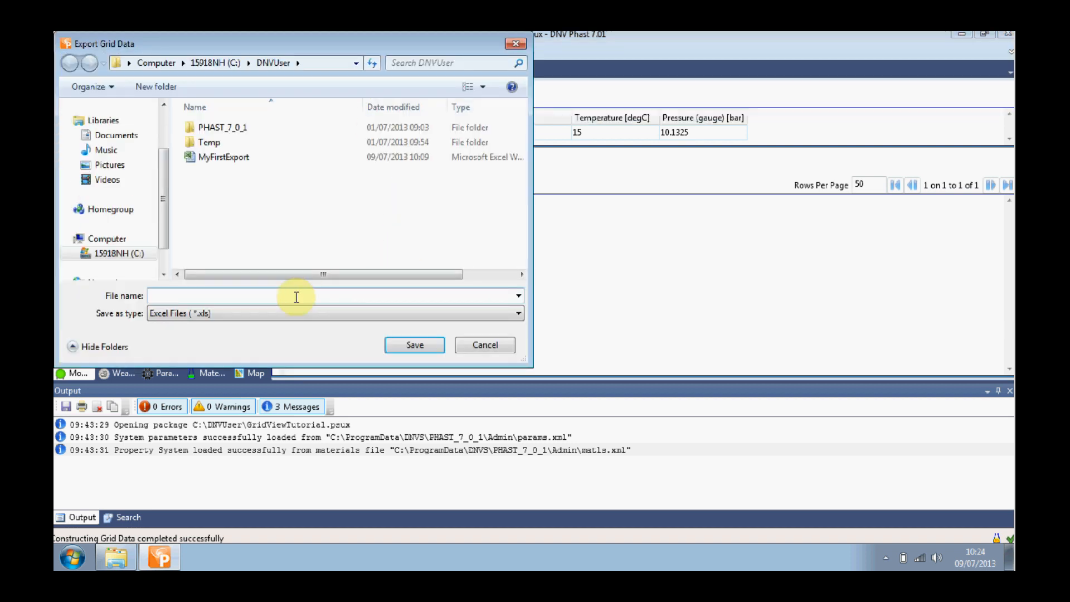
left_click(277, 294)
type("MyS")
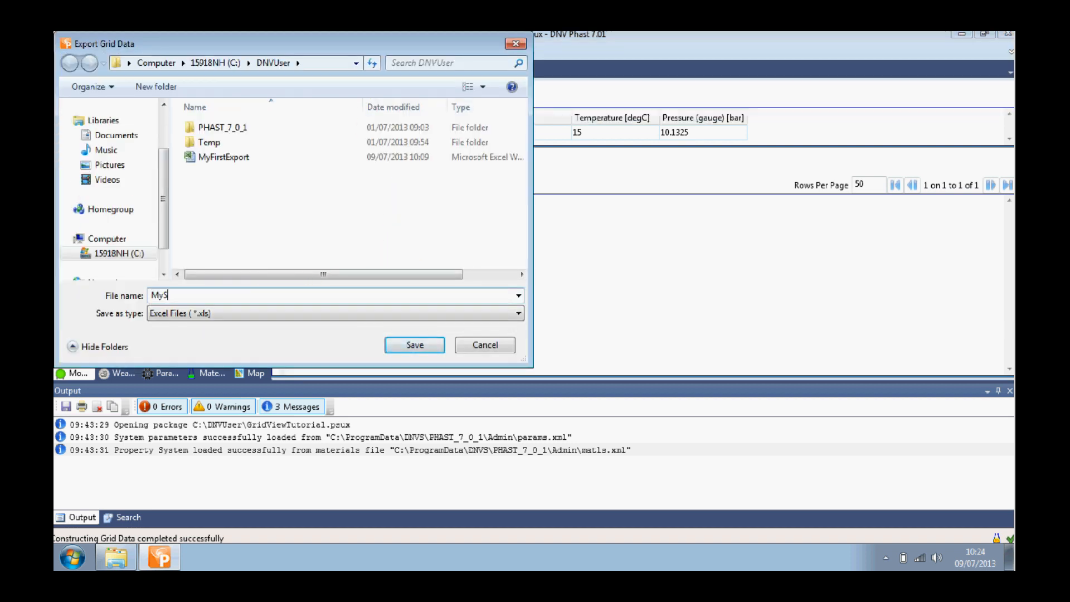
type("econdExport")
left_click(425, 345)
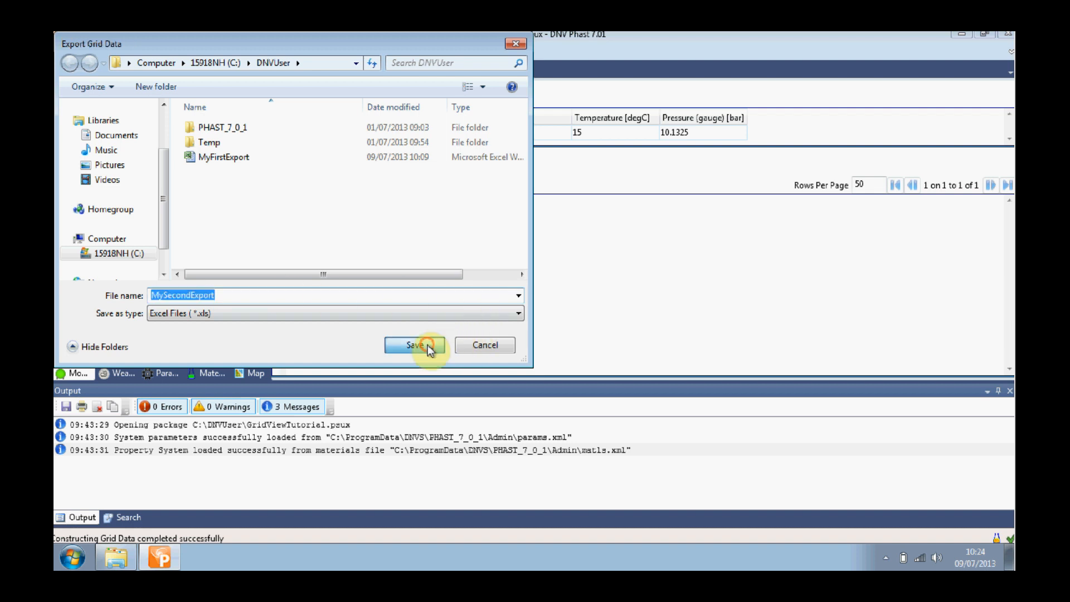
left_click(639, 349)
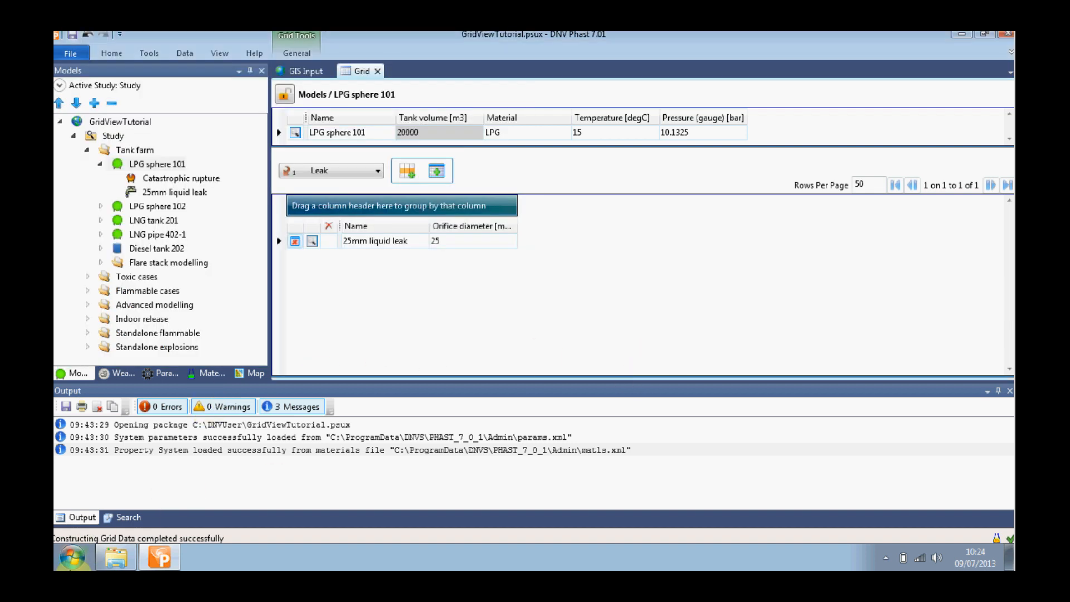
Switch to Excel and open the MySecondExport workbook from the DNVUser folder on the C: drive.
left_click(73, 557)
left_click(112, 379)
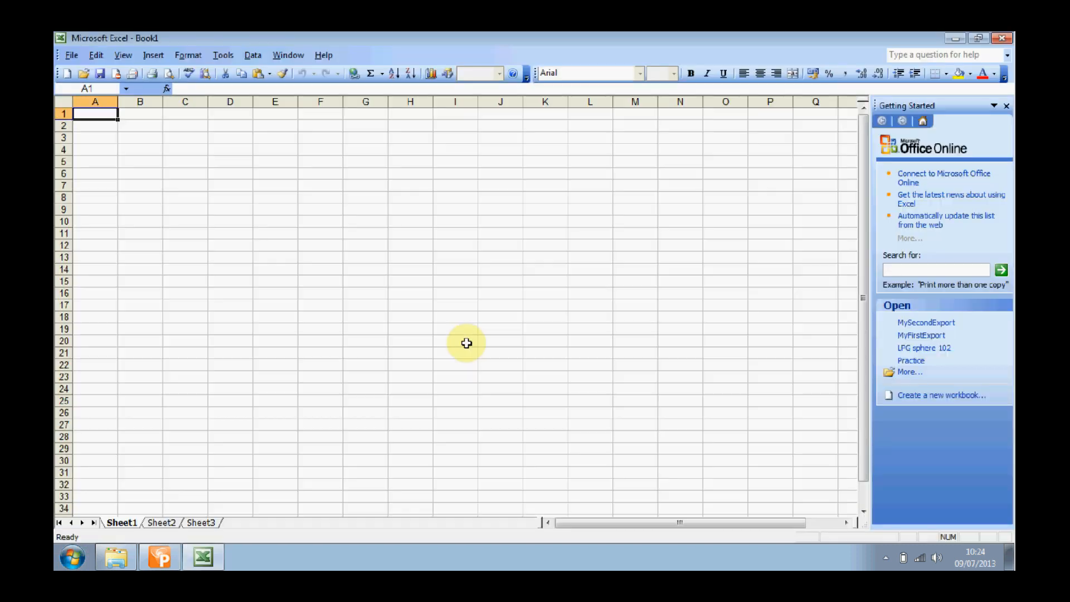
left_click(85, 55)
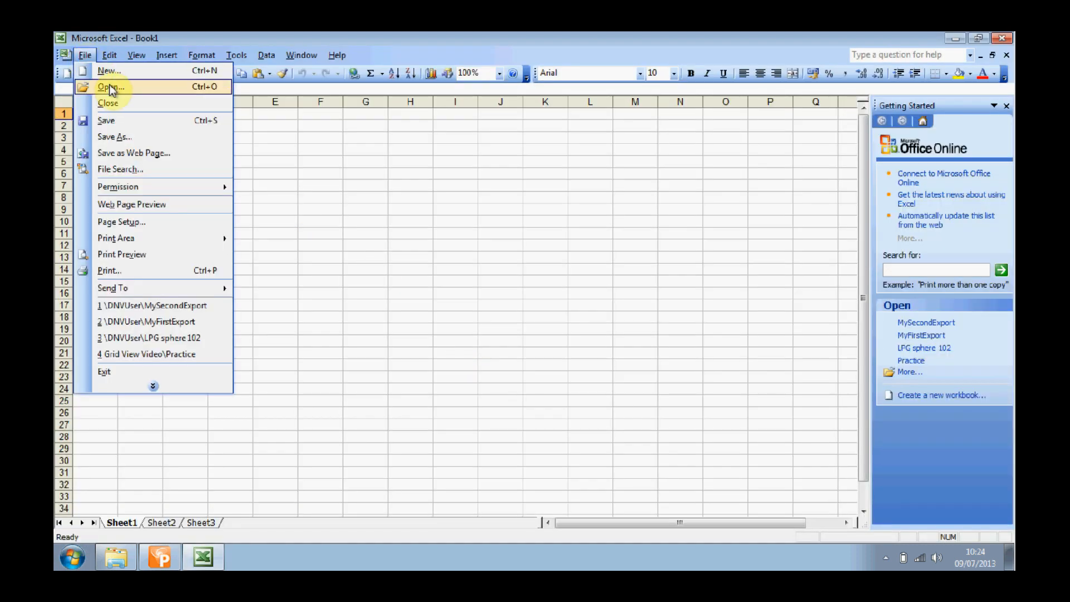
left_click(95, 76)
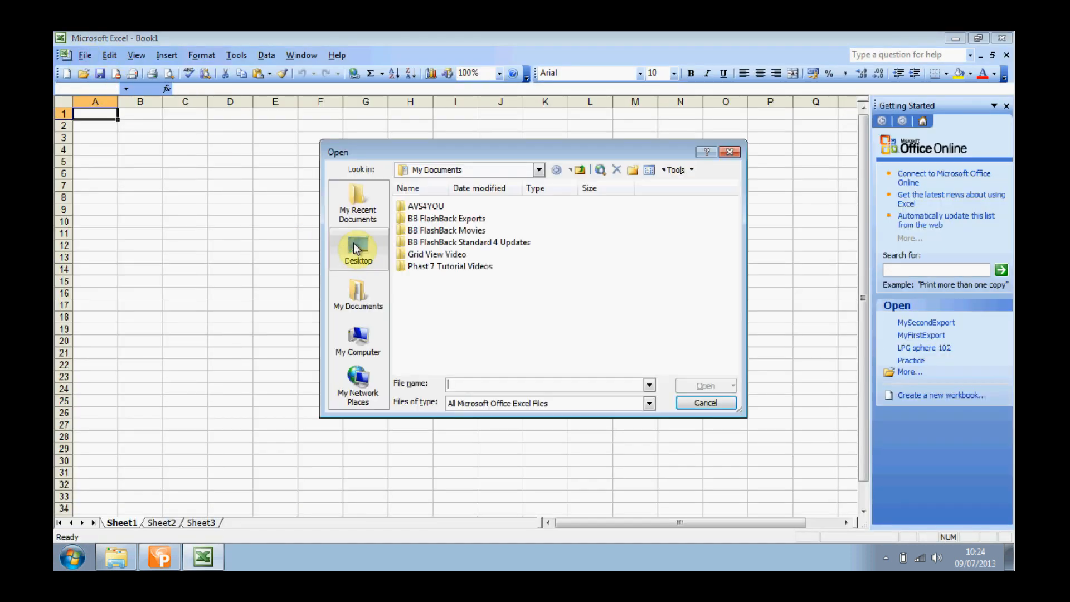
left_click(360, 339)
double_click(434, 206)
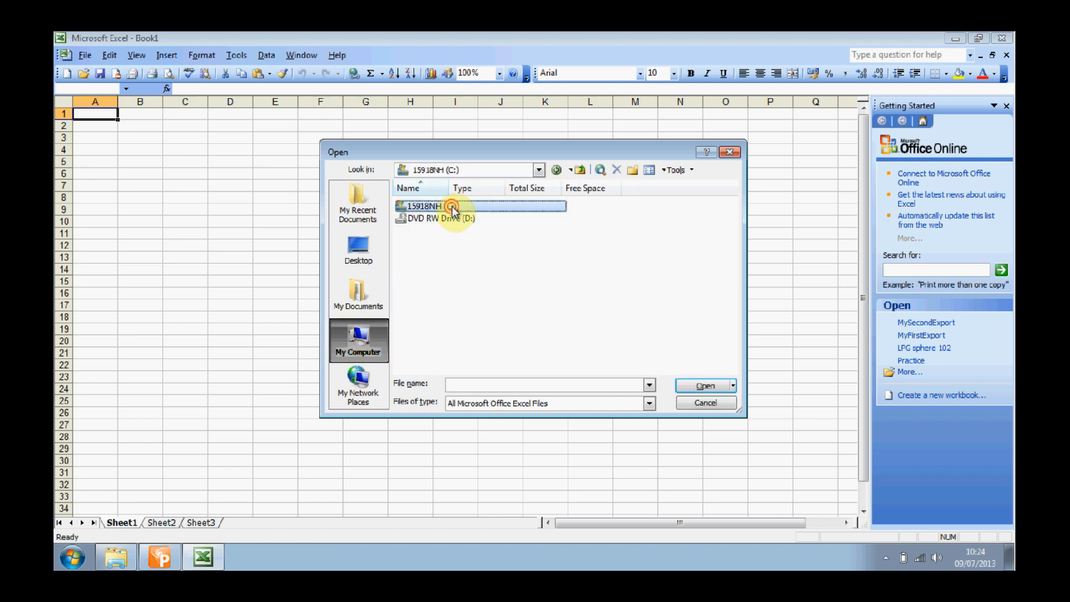
double_click(423, 218)
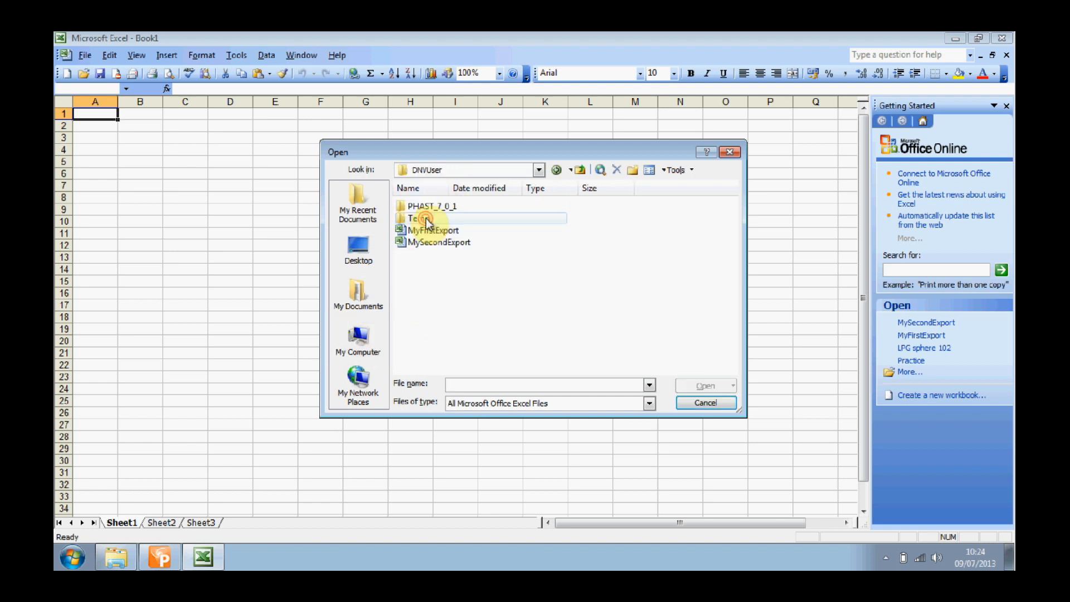
left_click(447, 244)
left_click(708, 386)
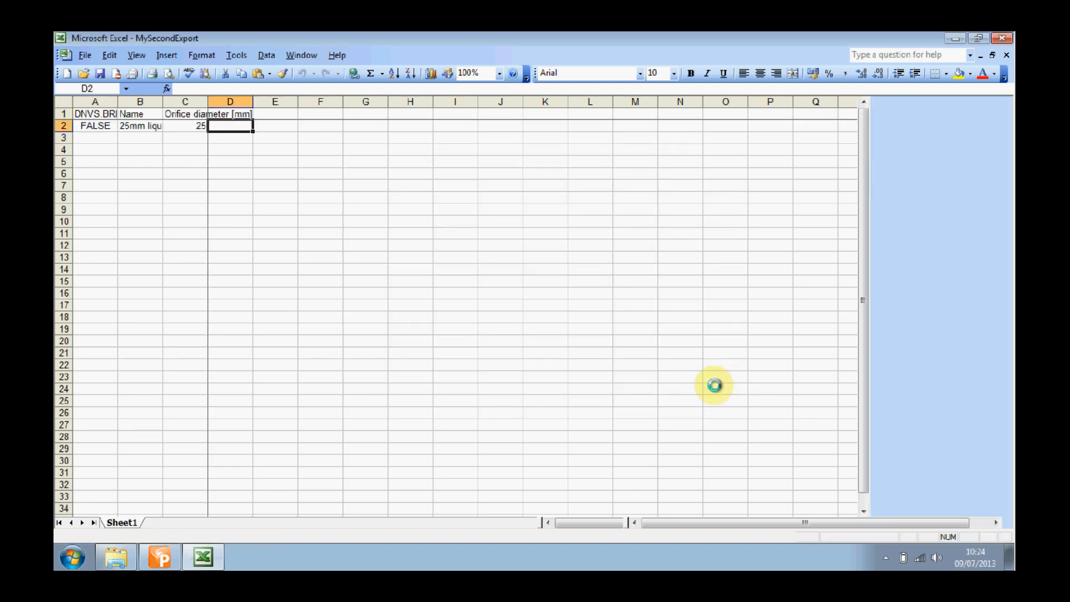
Enter 30 in C3 and fill the orifice diameters down to 100 in steps of 5, with FALSE in column A.
left_click(190, 139)
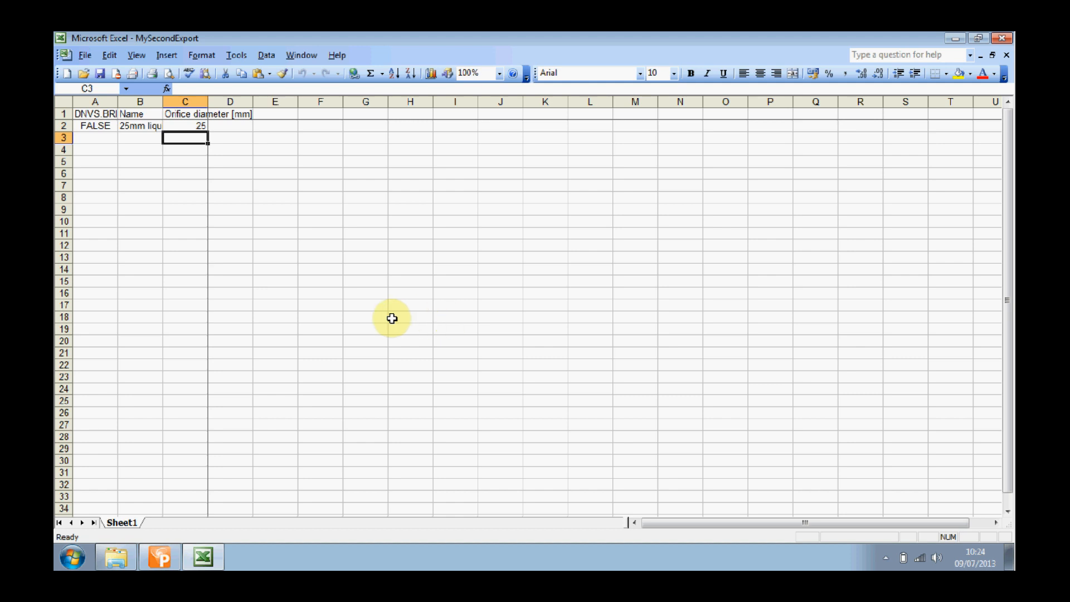
type("30")
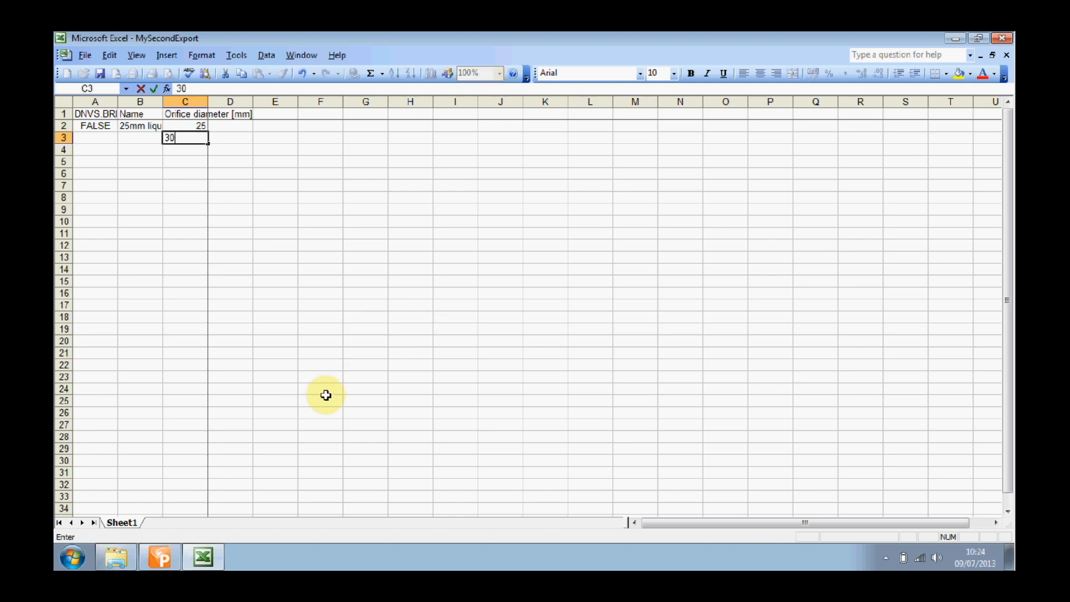
key("Return")
left_click_drag(188, 127, 202, 307)
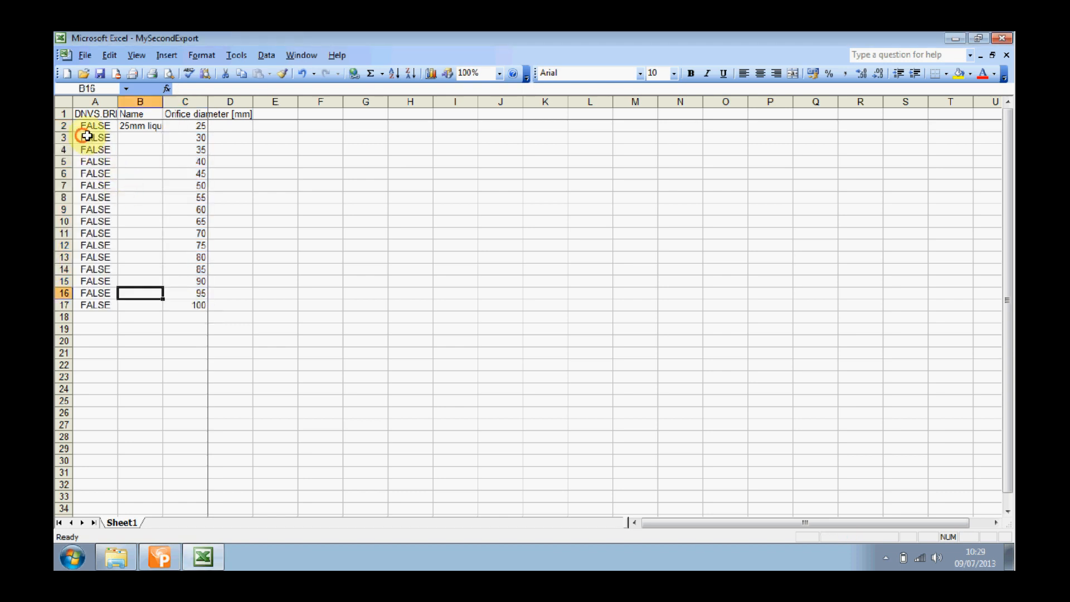
Copy the new rows A3:C17, return to Phast and list LPG sphere 101's Leak scenarios in the grid.
left_click_drag(102, 137, 173, 302)
key("ctrl+c")
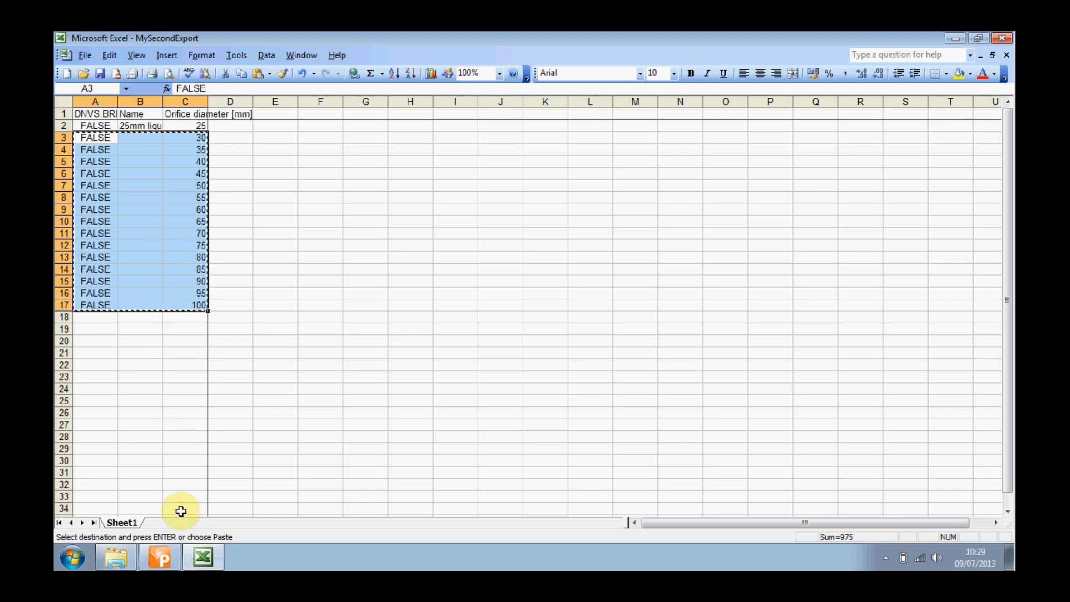
left_click(161, 556)
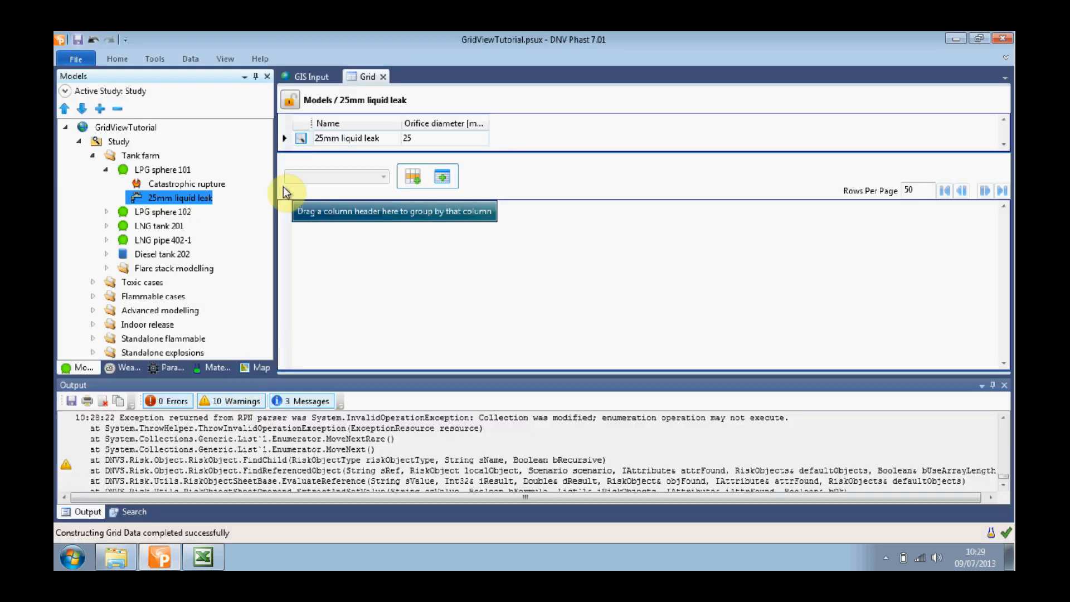
left_click(188, 194)
left_click(139, 168)
left_click(334, 176)
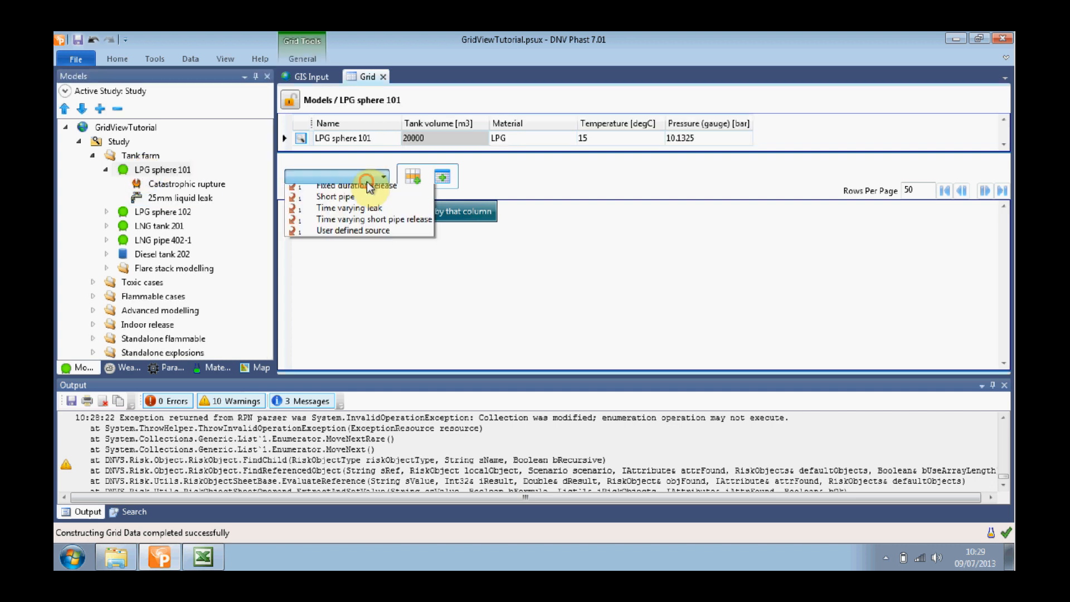
left_click(355, 201)
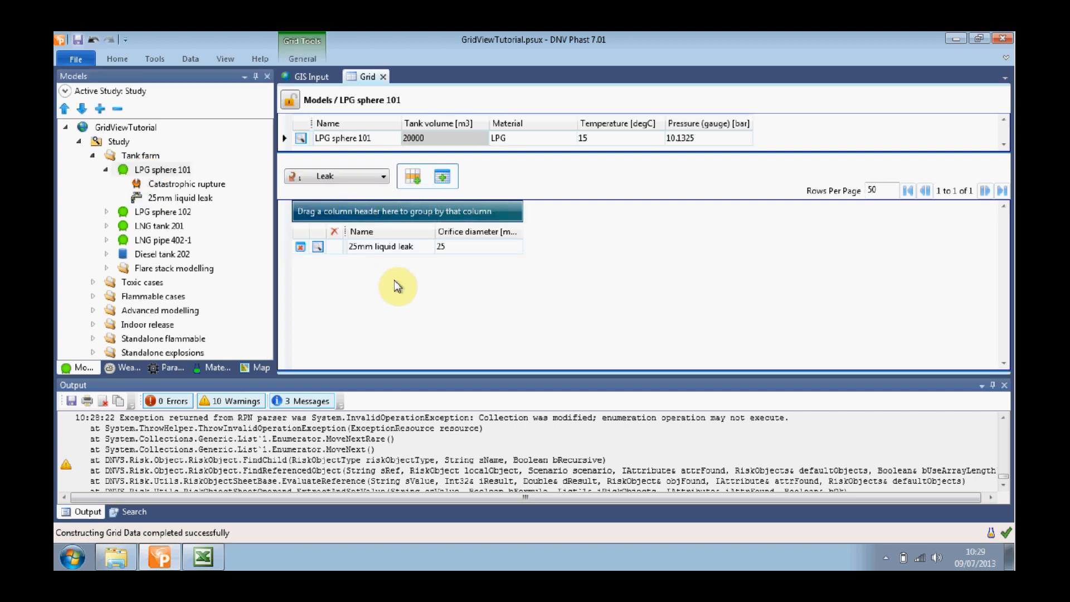
Paste the copied rows into the Leak grid from the 25mm liquid leak row, allowing new Leak rows to be created.
left_click(295, 247)
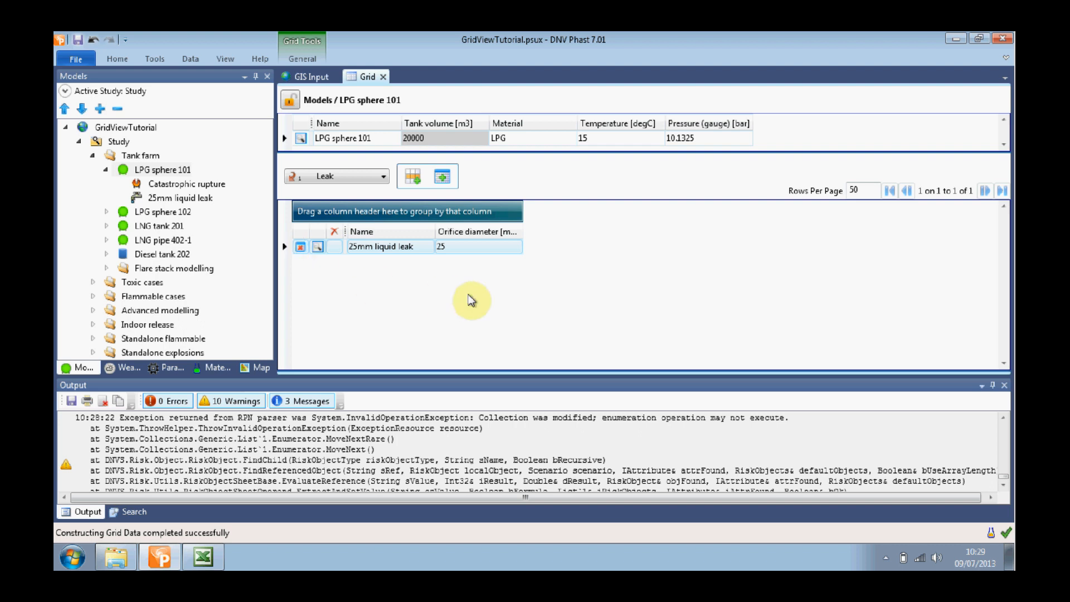
key("ctrl+v")
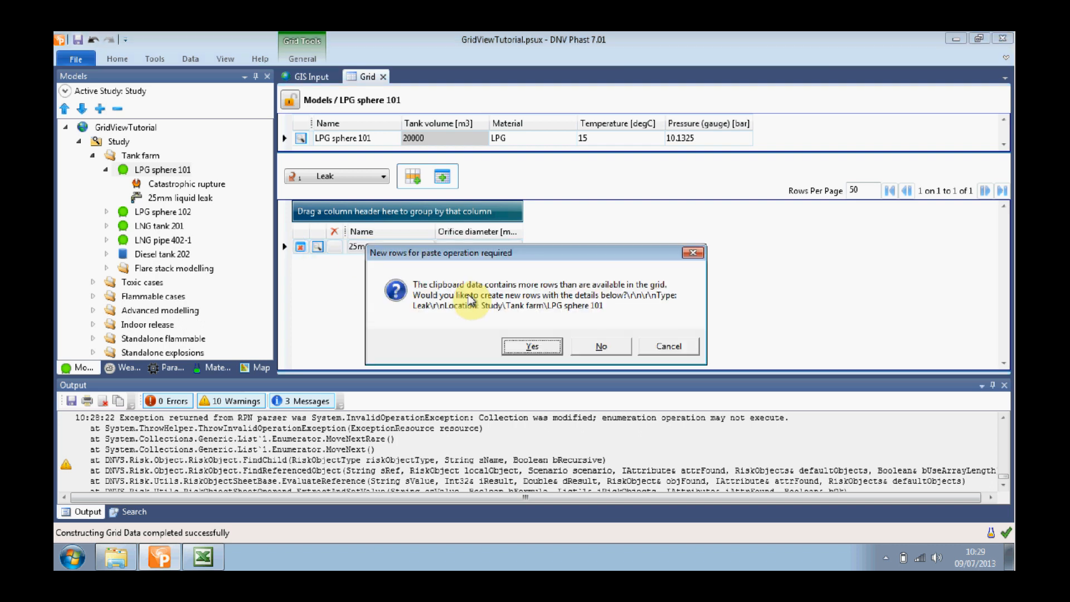
left_click(530, 346)
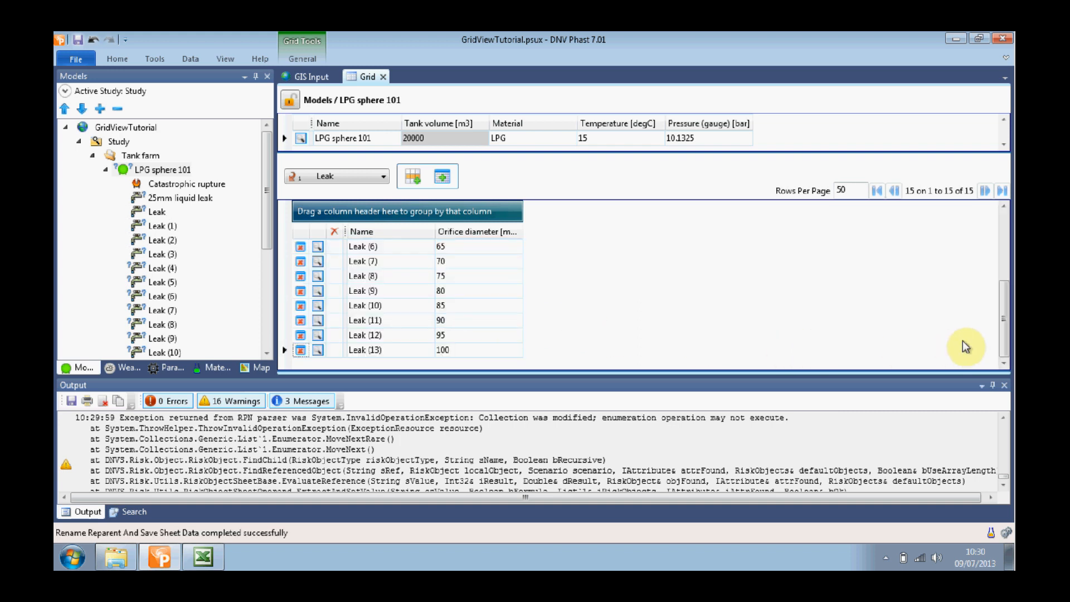
left_click_drag(1004, 296, 1003, 196)
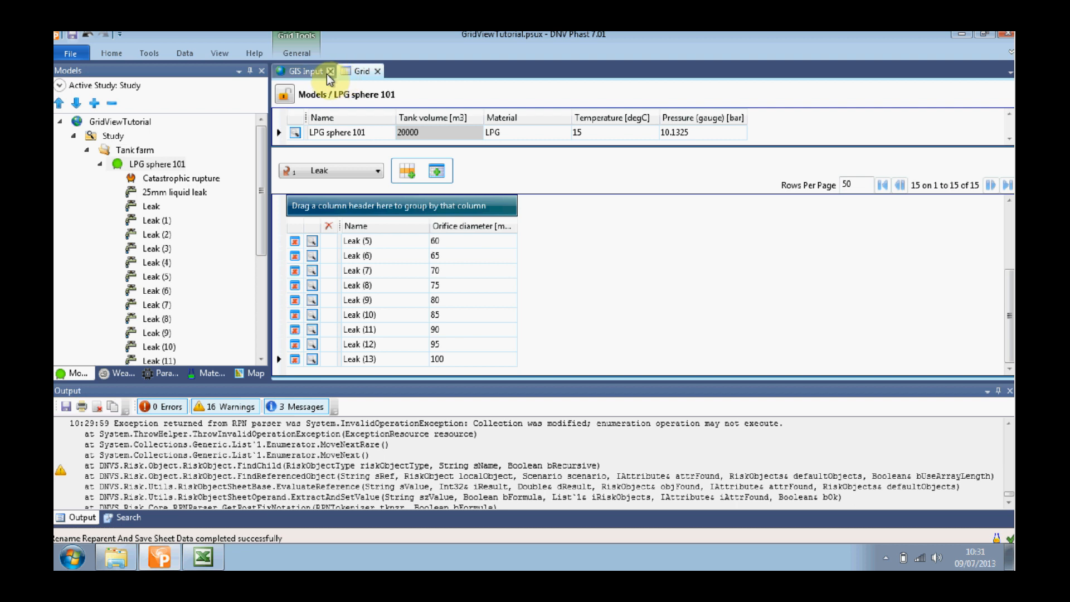
Try to save the current grid settings over the existing MyFirstSettings.
left_click(295, 54)
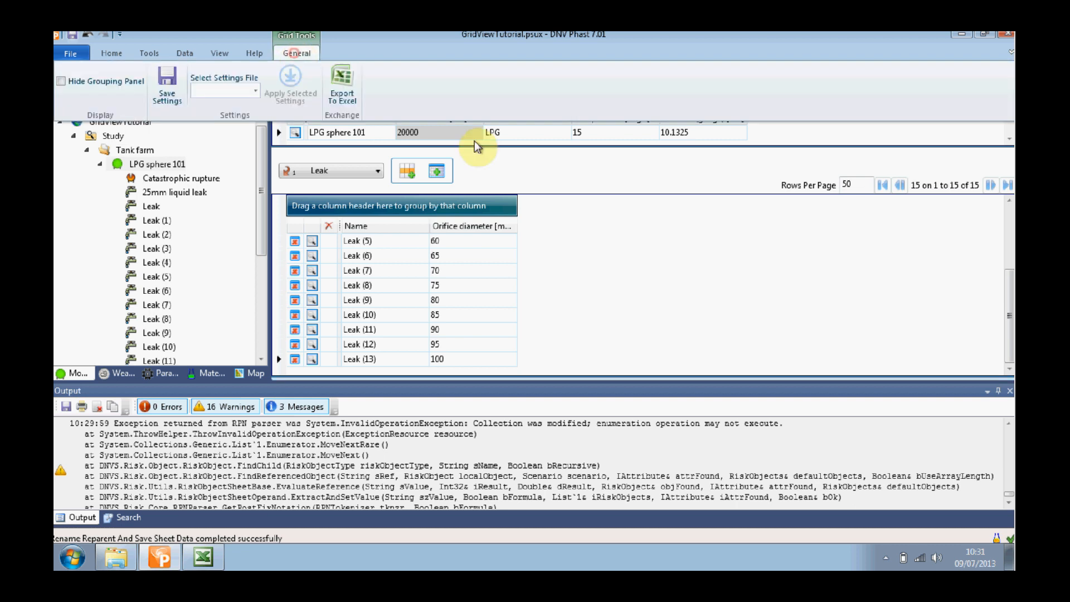
left_click(170, 95)
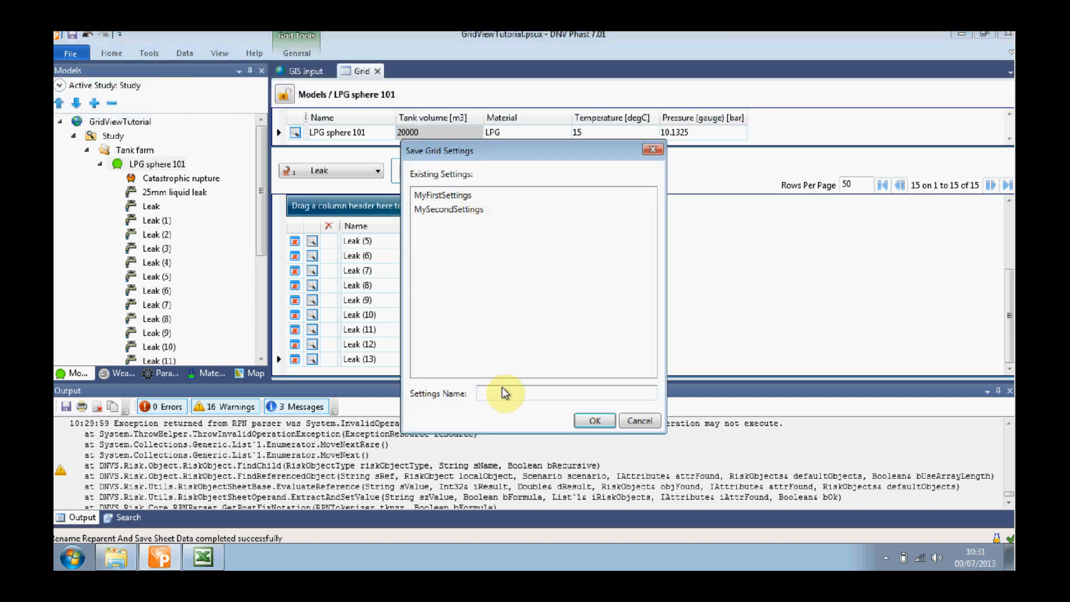
left_click(446, 195)
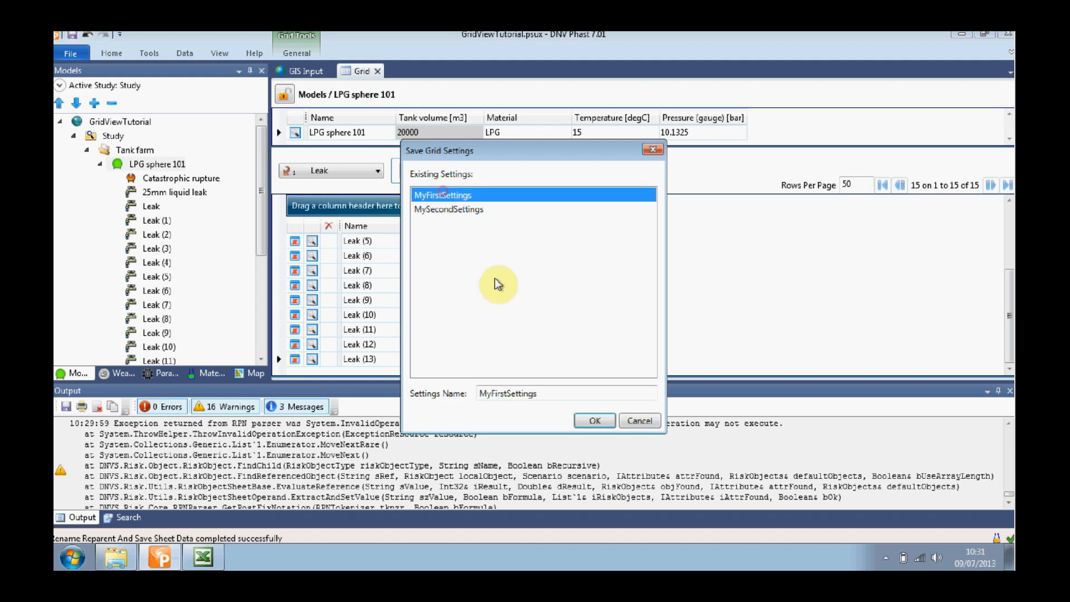
left_click(600, 420)
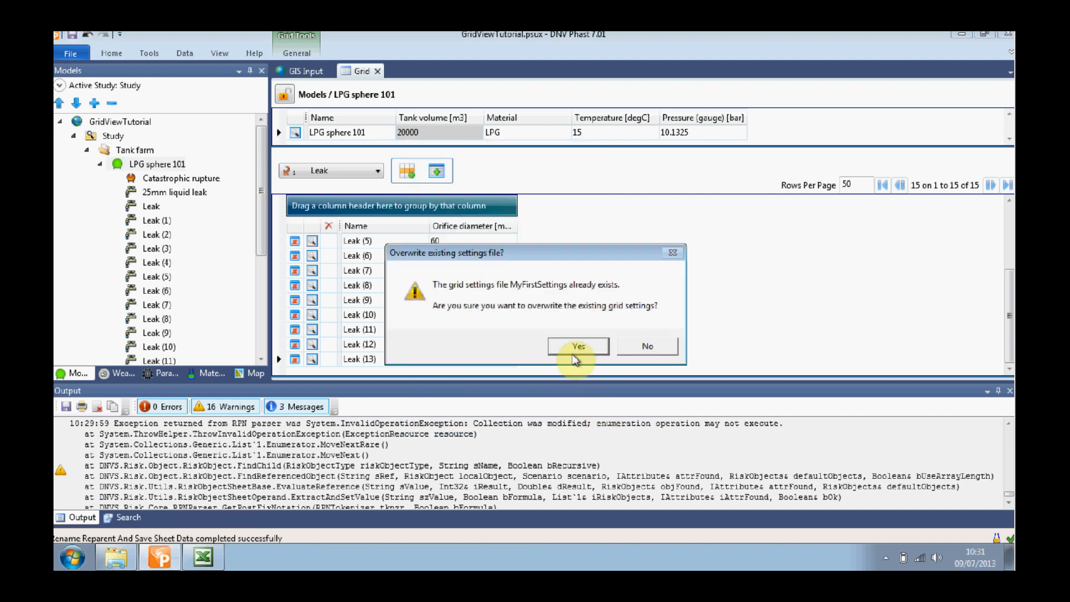
left_click(577, 346)
left_click(641, 342)
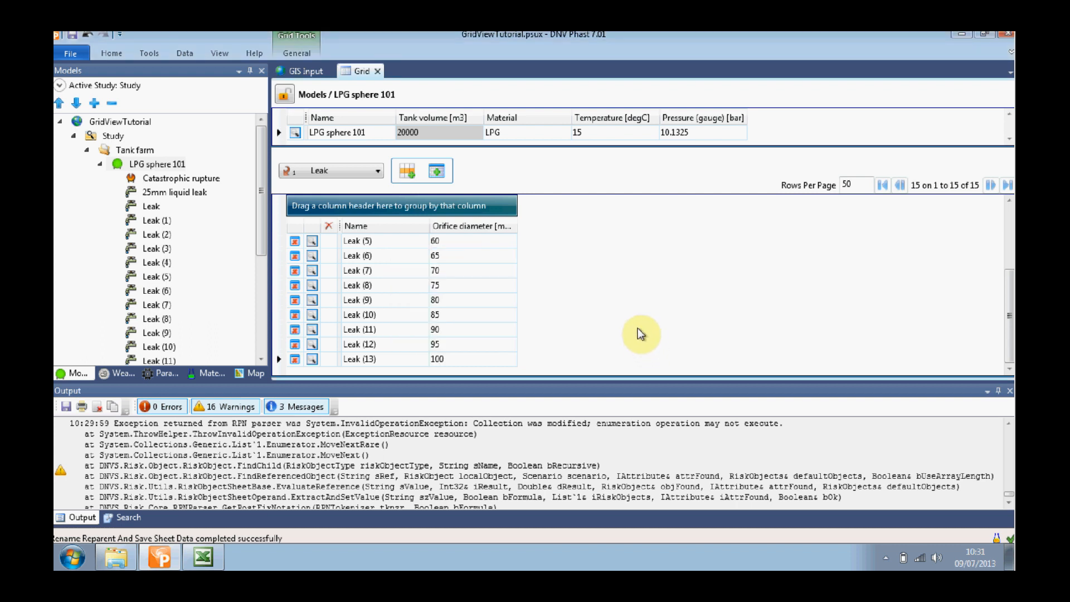